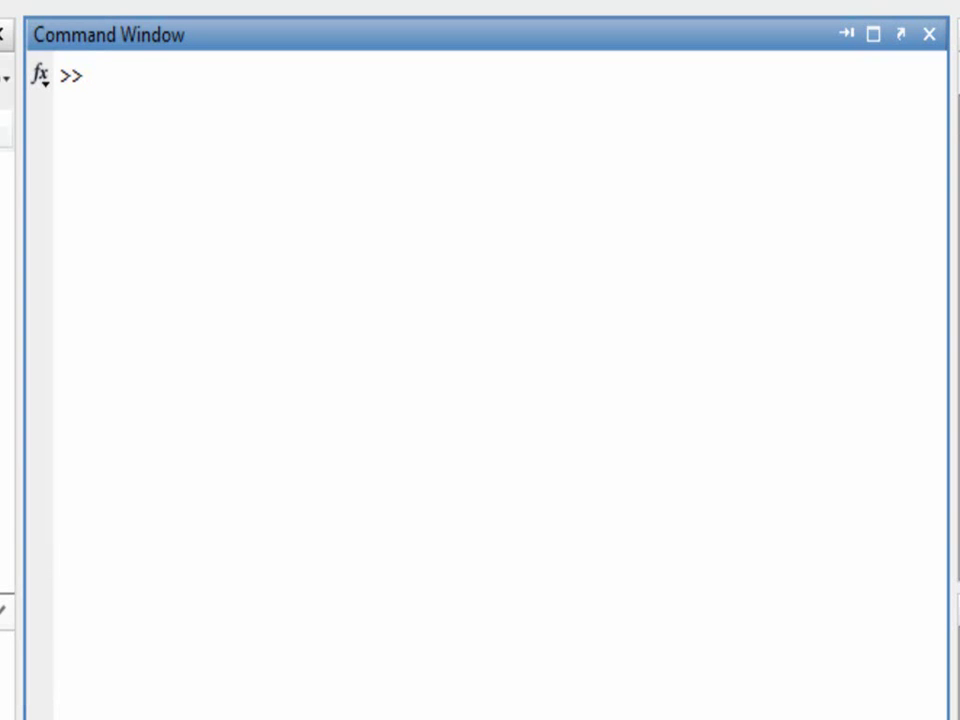
# Enter a = 0; to assign 0 to a without echoing the value
pyautogui.write('a')
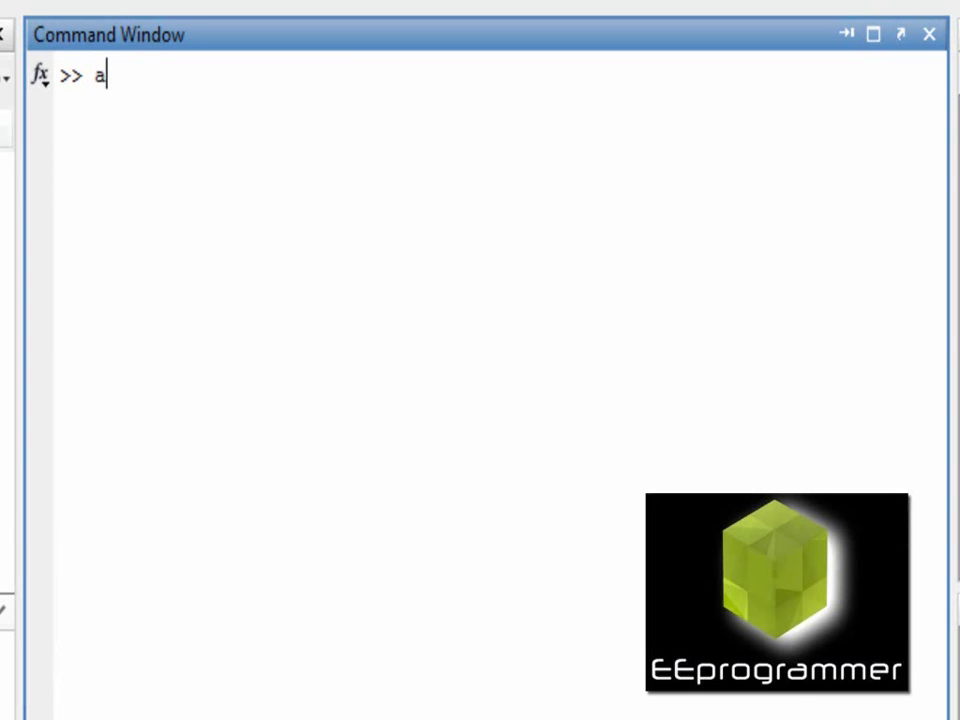
pyautogui.write(' = 0')
pyautogui.write(';')
# Run the assignment, then start an if a==1 block that displays 'Yes'
pyautogui.press('Return')
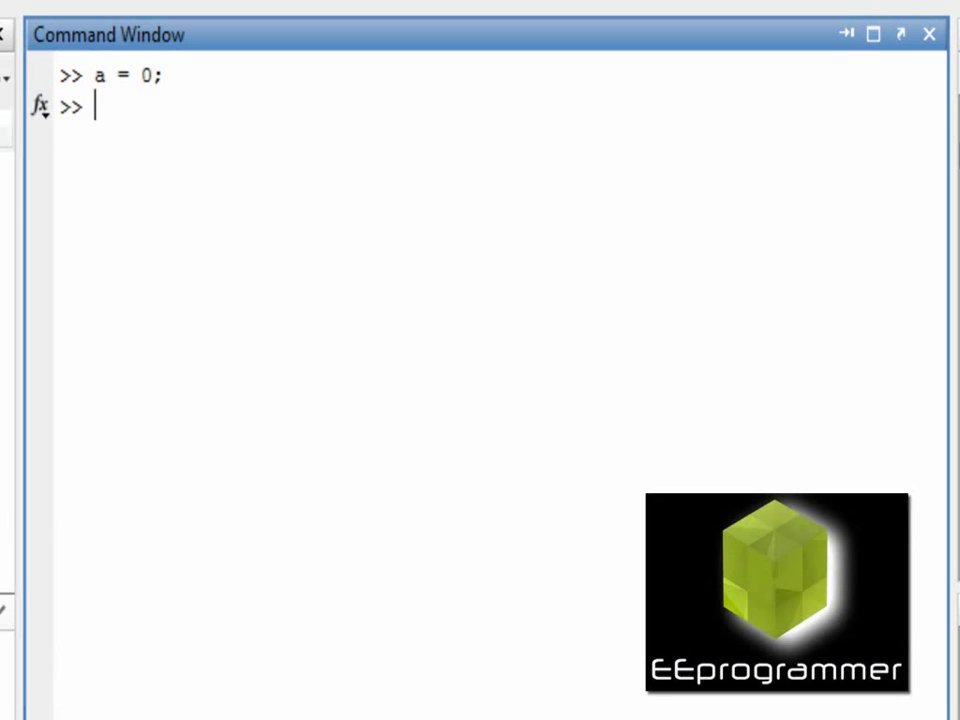
pyautogui.write('if a')
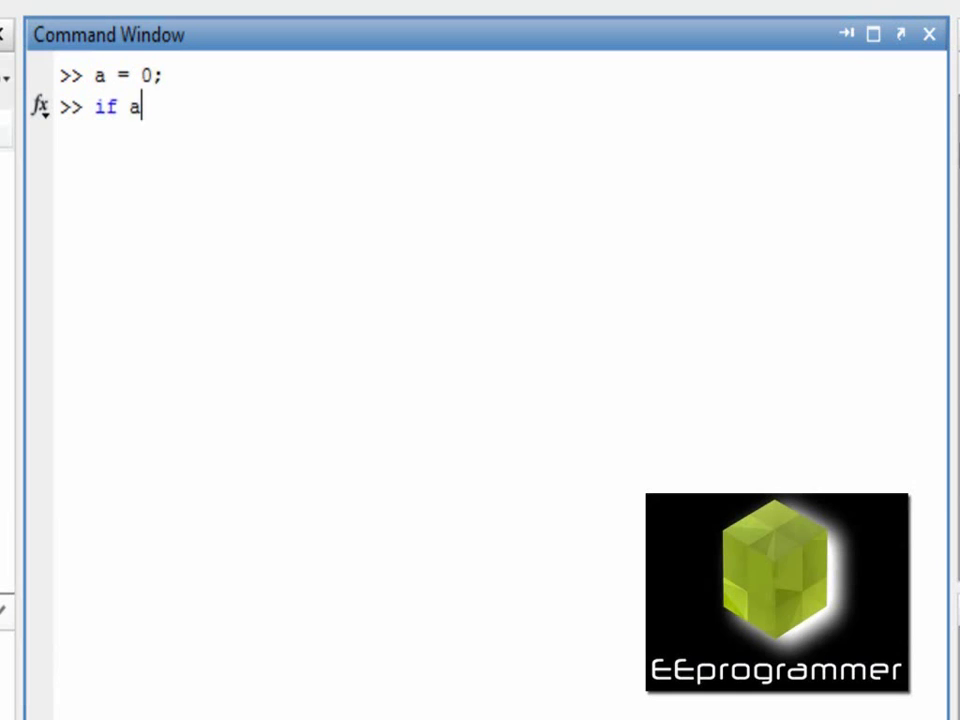
pyautogui.write('==1')
pyautogui.press('Return')
pyautogui.write('disp()')
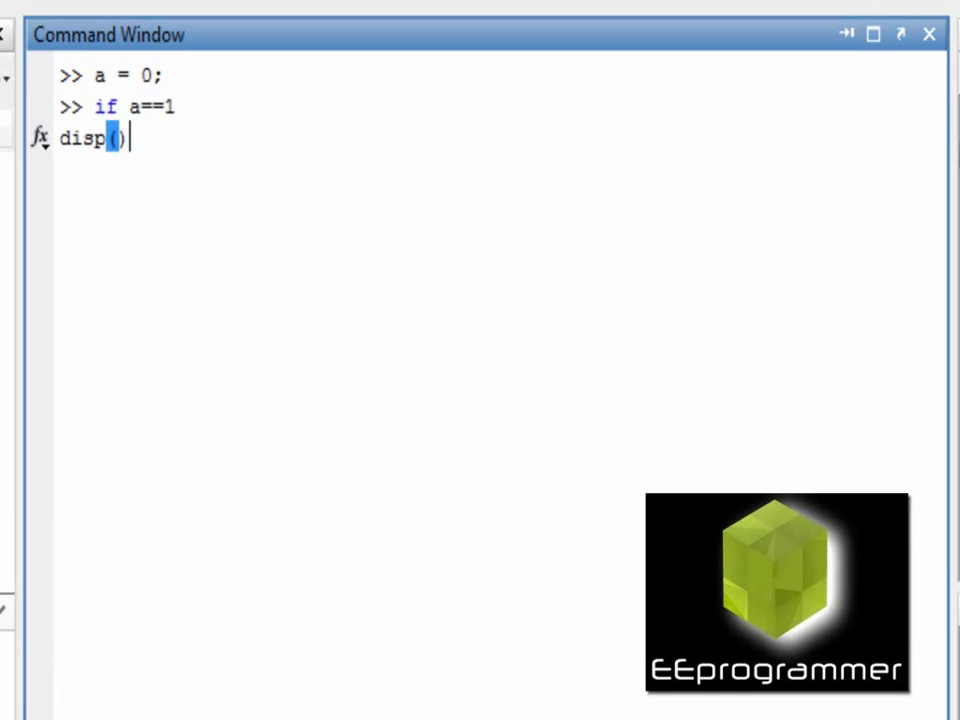
pyautogui.press('Left')
pyautogui.write("''")
pyautogui.press('Left')
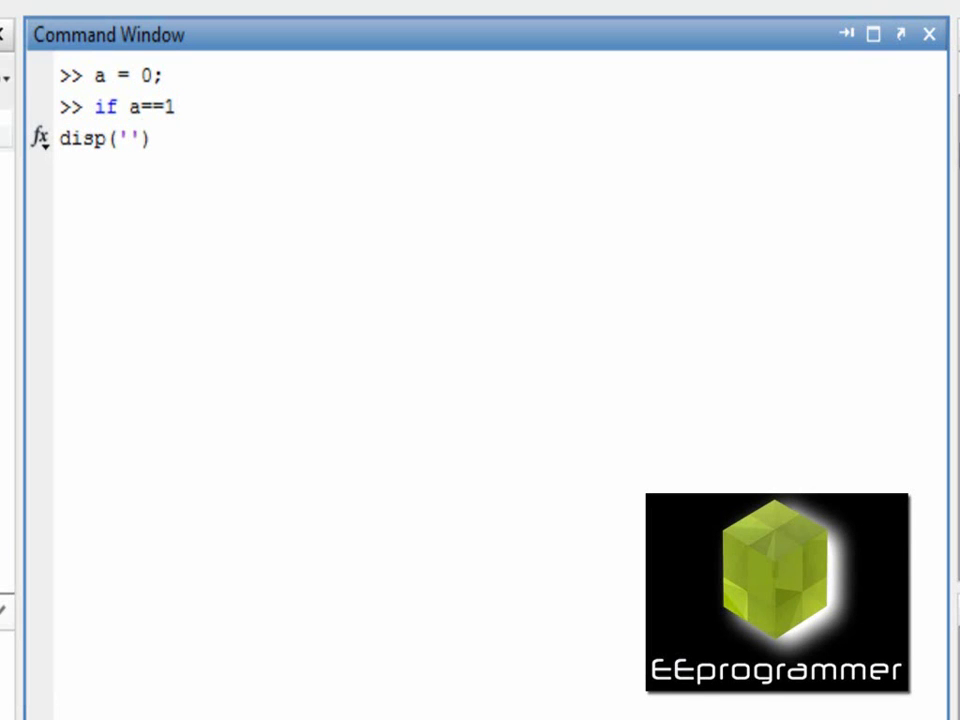
pyautogui.write('Yes')
pyautogui.press('Right')
pyautogui.press('Right')
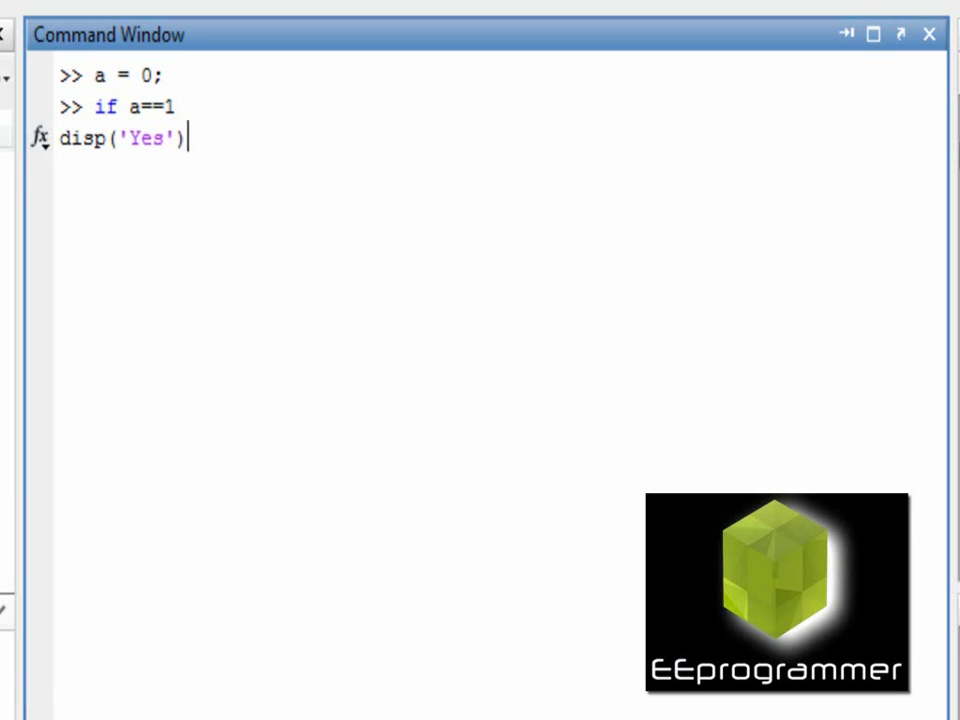
pyautogui.press('Return')
# Add an else branch displaying 'NO' and close with end, printing NO
pyautogui.write('else')
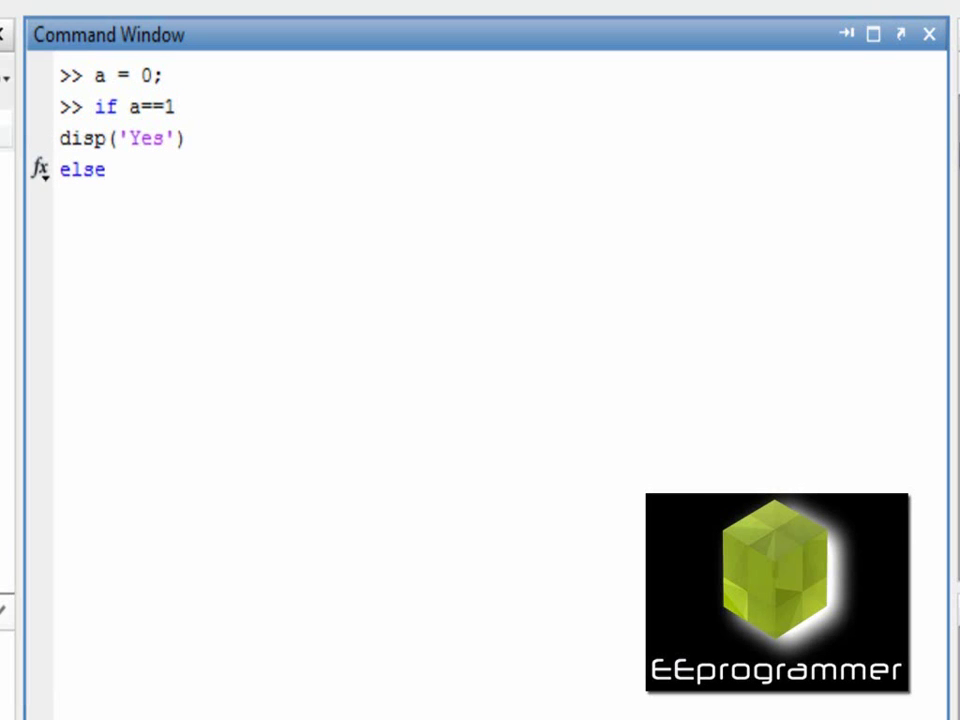
pyautogui.press('Return')
pyautogui.write('disp')
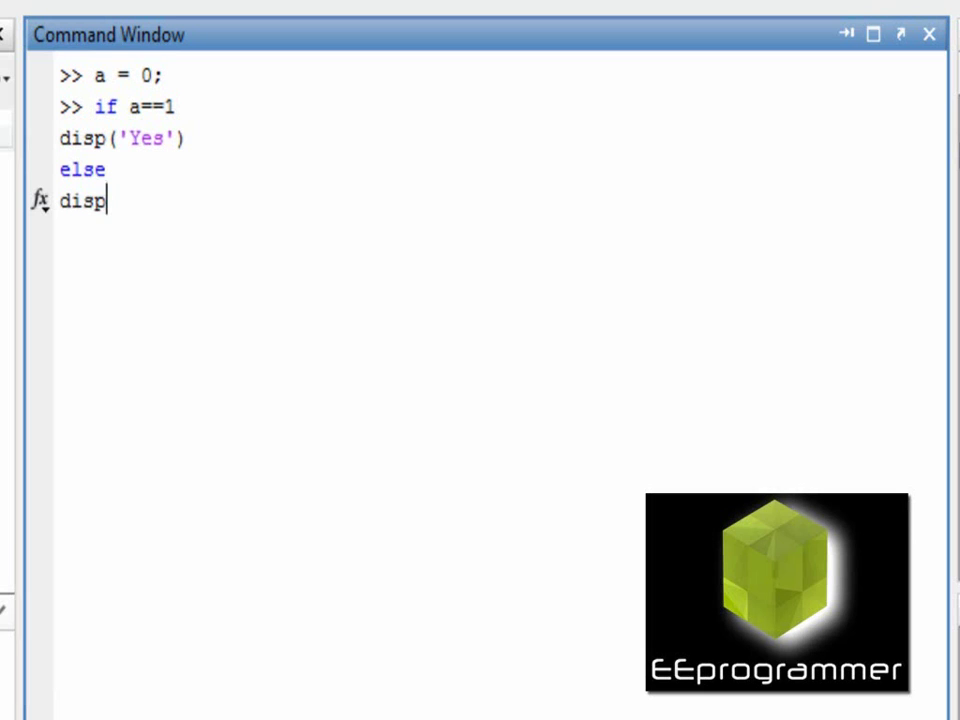
pyautogui.write('(')
pyautogui.write("'NO'")
pyautogui.press('Left')
pyautogui.write('NO')
pyautogui.press('Right')
pyautogui.press('Right')
pyautogui.press('Return')
pyautogui.write('e')
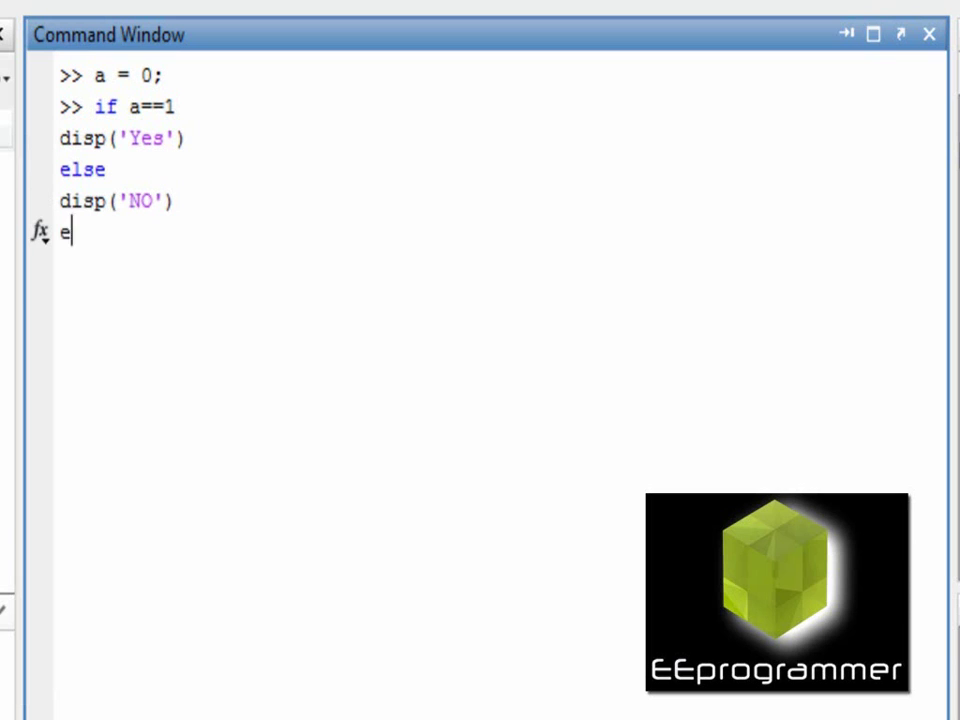
pyautogui.write('nd')
pyautogui.press('Return')
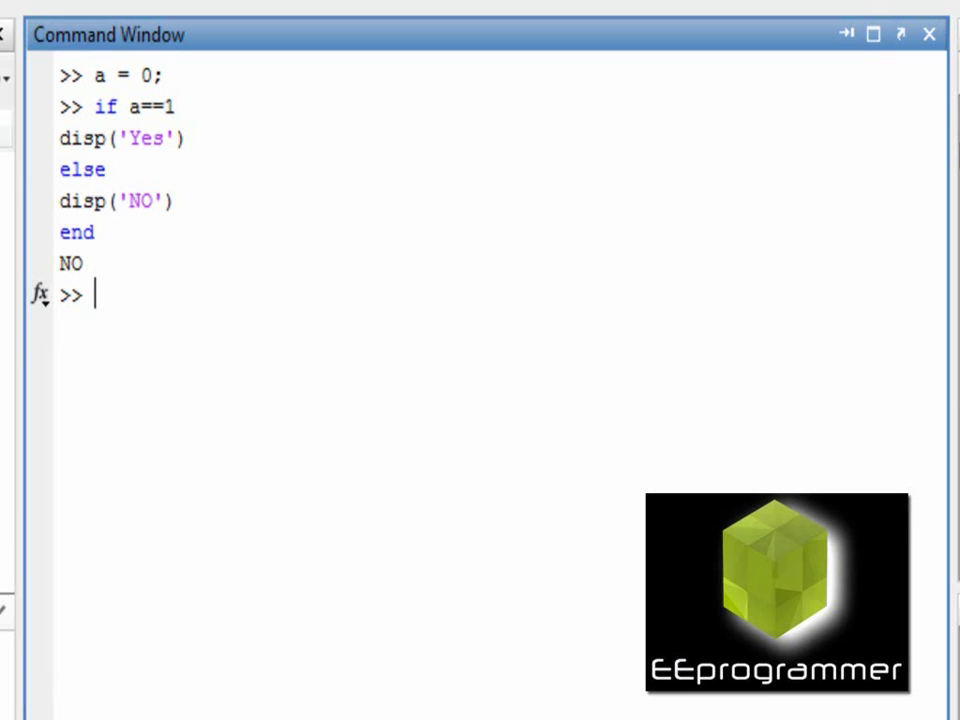
# Clear the Command Window and display the current value of a
pyautogui.write('clc')
pyautogui.press('Return')
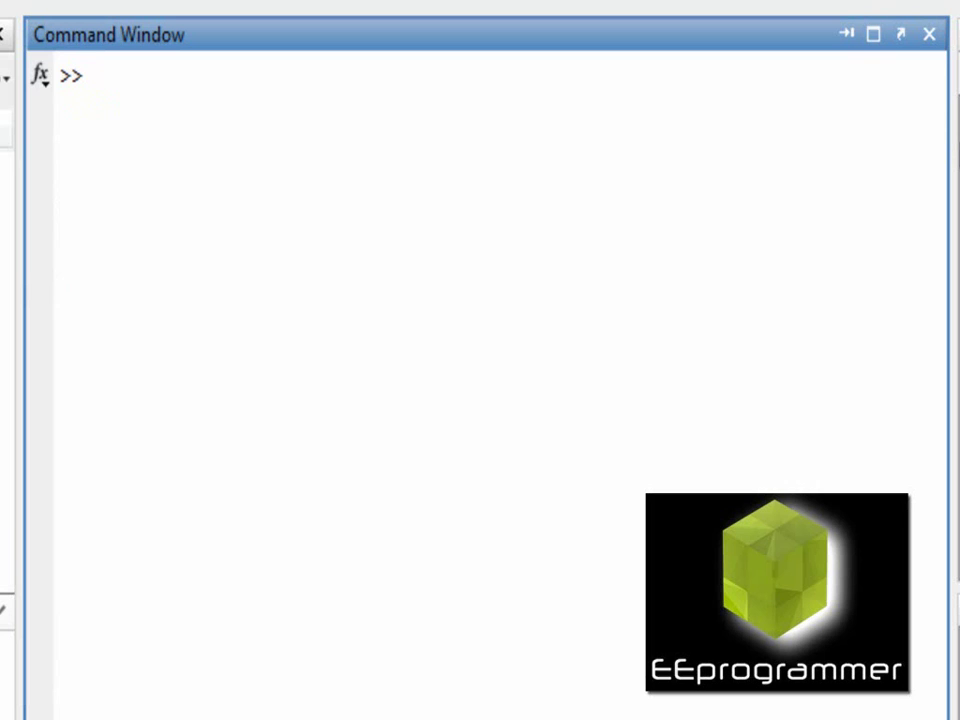
pyautogui.write('a')
pyautogui.press('Return')
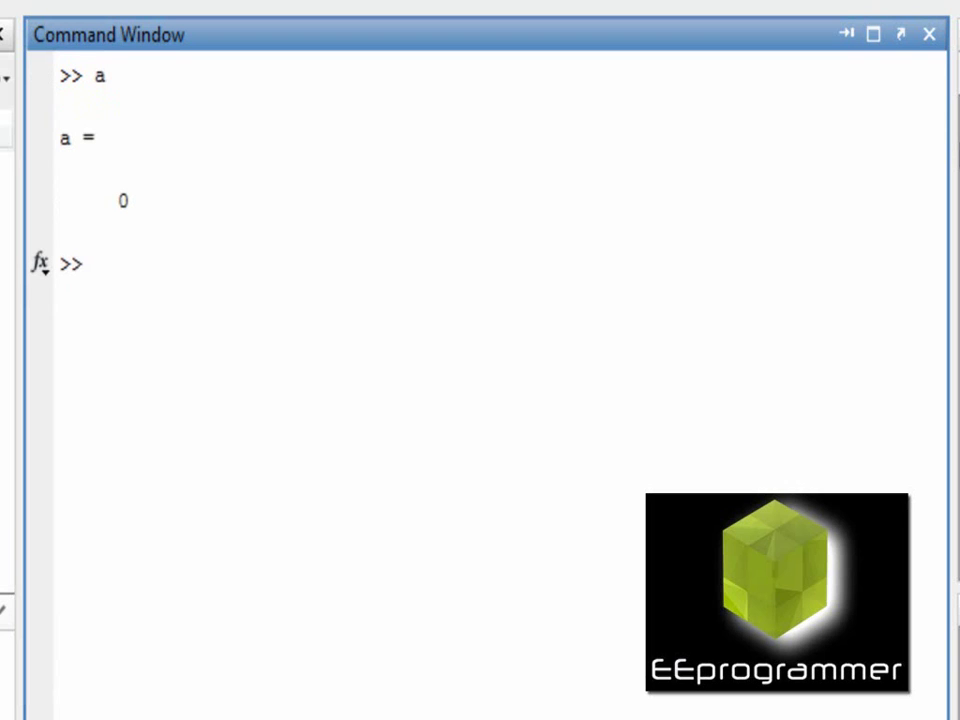
# Start an if block testing a==1 that displays 'a is 1'
pyautogui.write('if ')
pyautogui.write('a=')
pyautogui.write('=1')
pyautogui.press('Return')
pyautogui.write('dis')
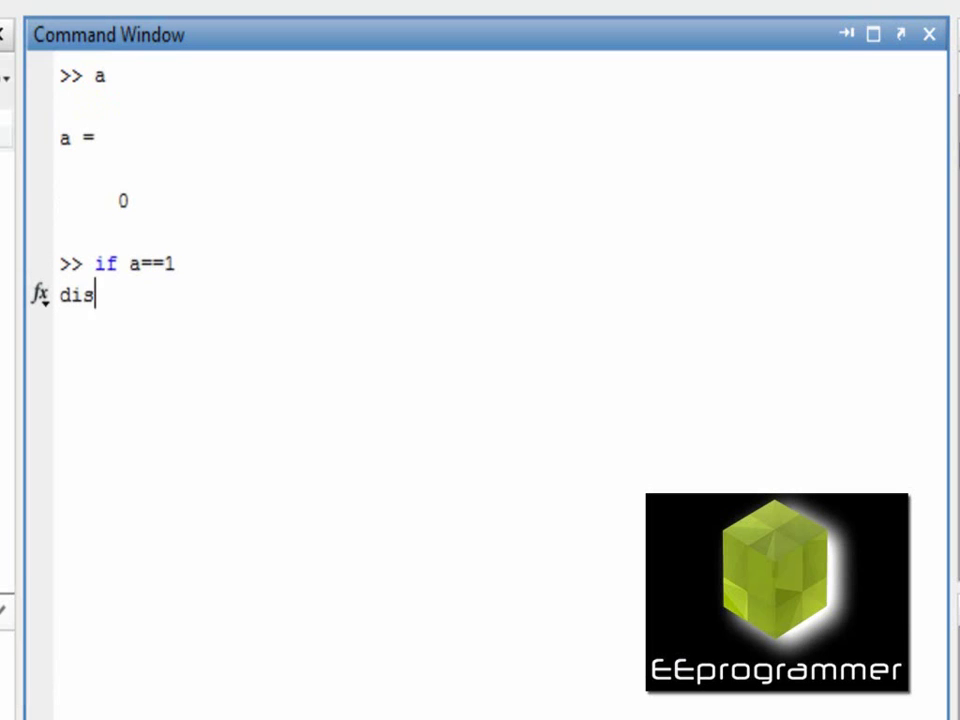
pyautogui.write('p(')
pyautogui.write("''")
pyautogui.press('Left')
pyautogui.write('a i')
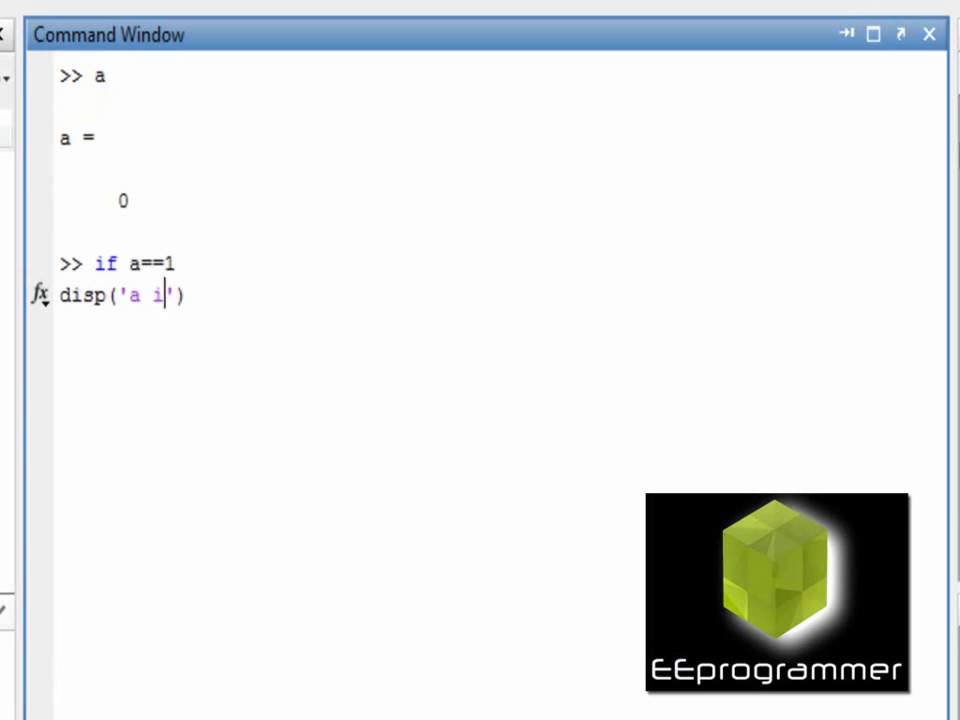
pyautogui.write('s 1')
pyautogui.press('Right')
pyautogui.press('Right')
pyautogui.press('Return')
# Add an elseif a==0 branch displaying 'a is 0'
pyautogui.write('else')
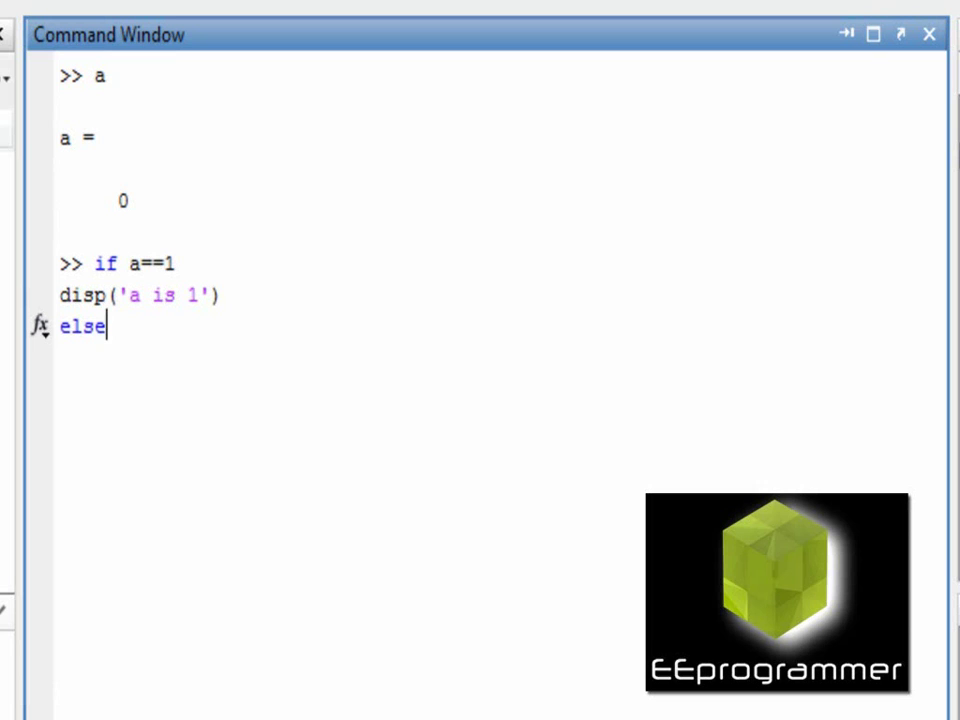
pyautogui.write('if')
pyautogui.write(' a==')
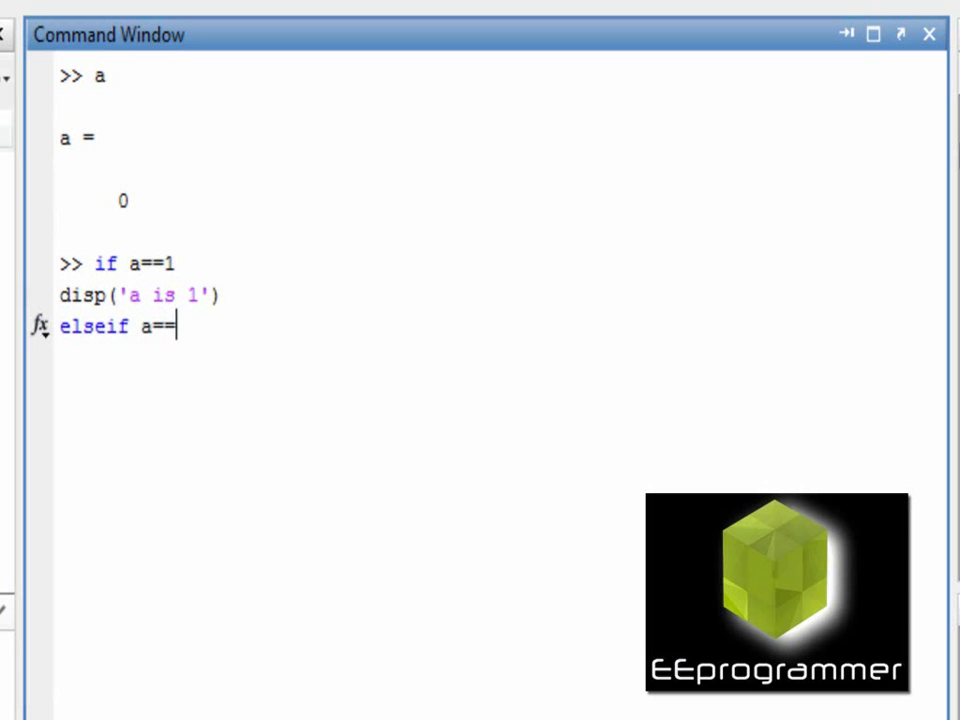
pyautogui.write('0')
pyautogui.press('Return')
pyautogui.write('dis')
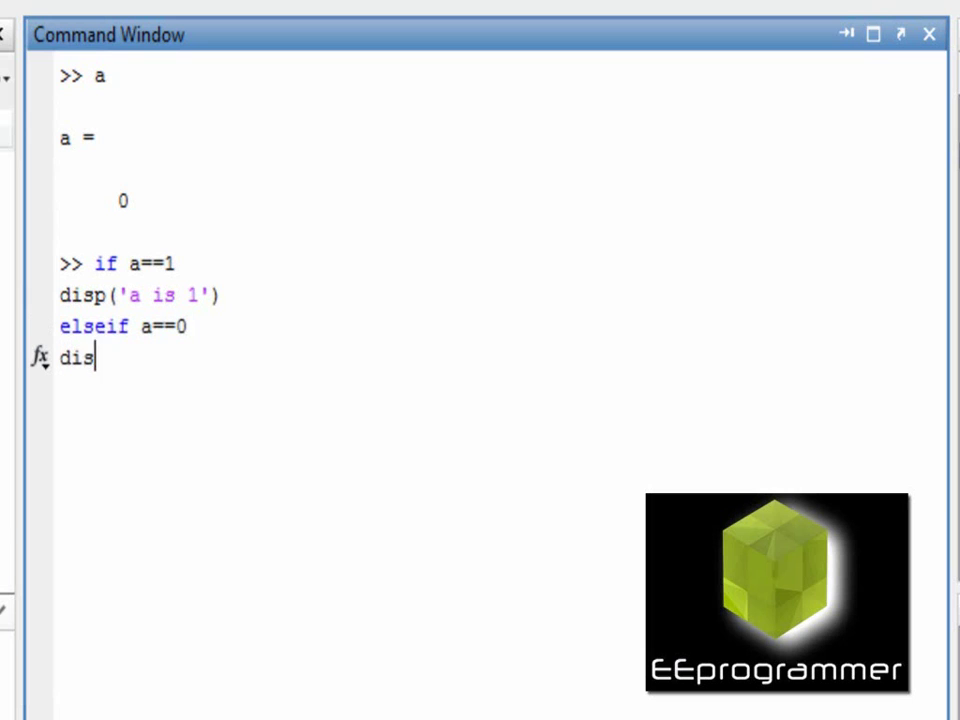
pyautogui.write('p()')
pyautogui.press('Left')
pyautogui.write("''")
pyautogui.press('Left')
pyautogui.write('a ')
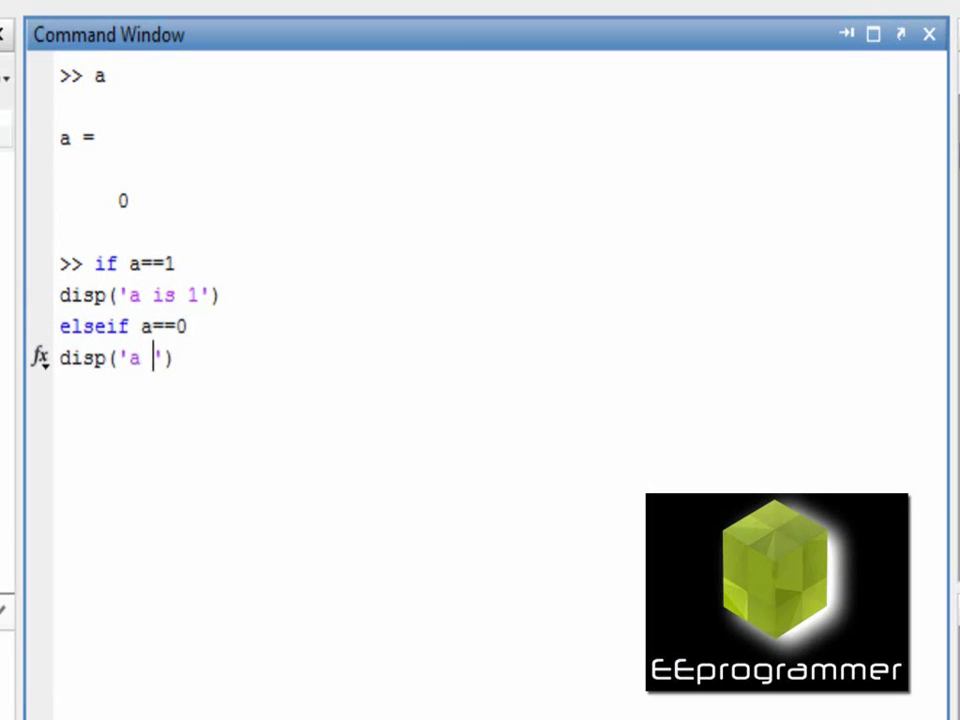
pyautogui.write('is 0')
pyautogui.press('Right')
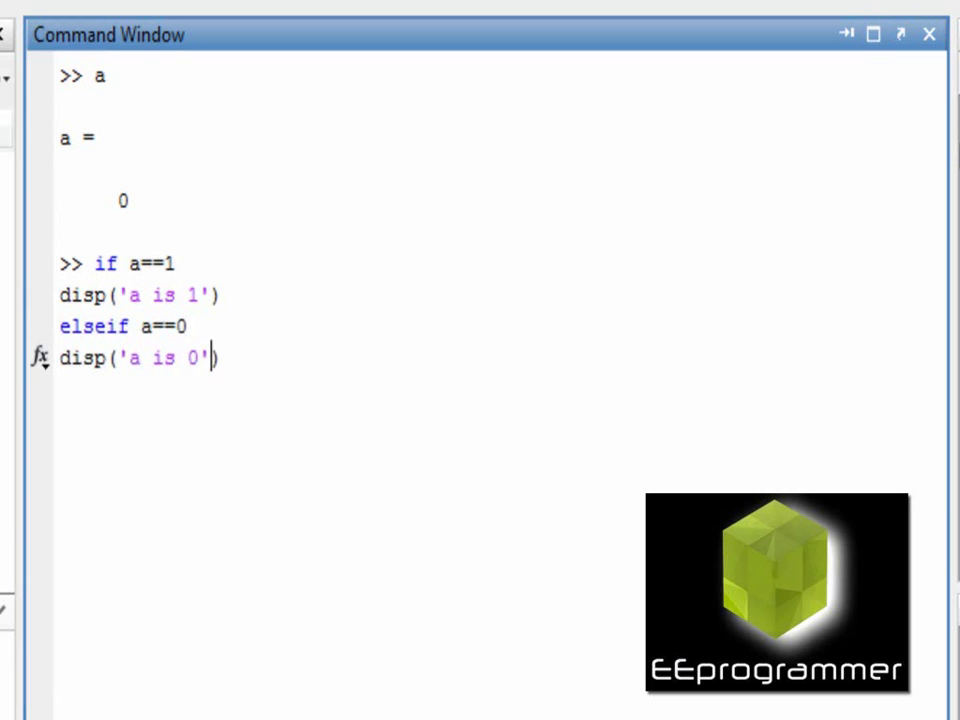
pyautogui.press('Right')
pyautogui.press('Return')
# Add an else branch showing 'a is not 0 or 1', run the block, then clear with clc
pyautogui.write('else')
pyautogui.press('Return')
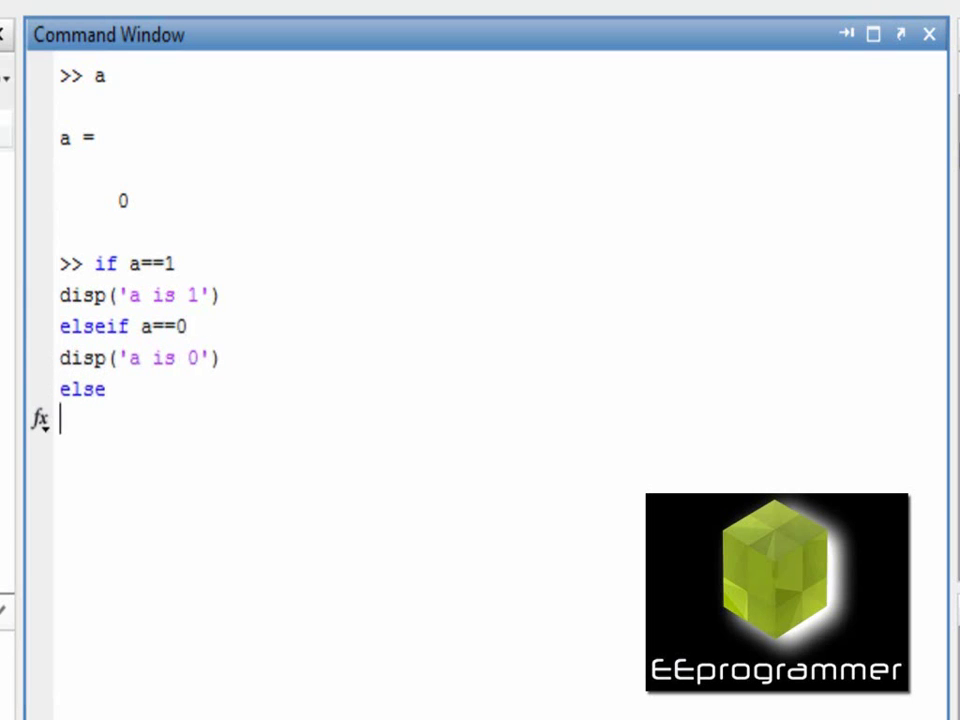
pyautogui.write('disp()')
pyautogui.press('Left')
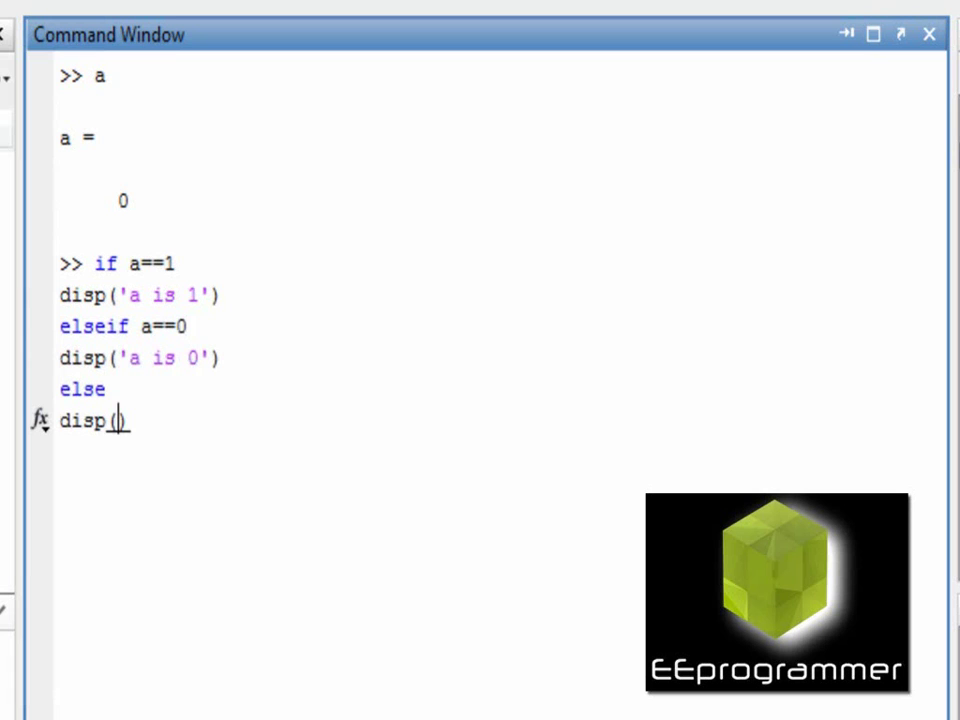
pyautogui.write("'")
pyautogui.write("'")
pyautogui.press('Left')
pyautogui.write('a i')
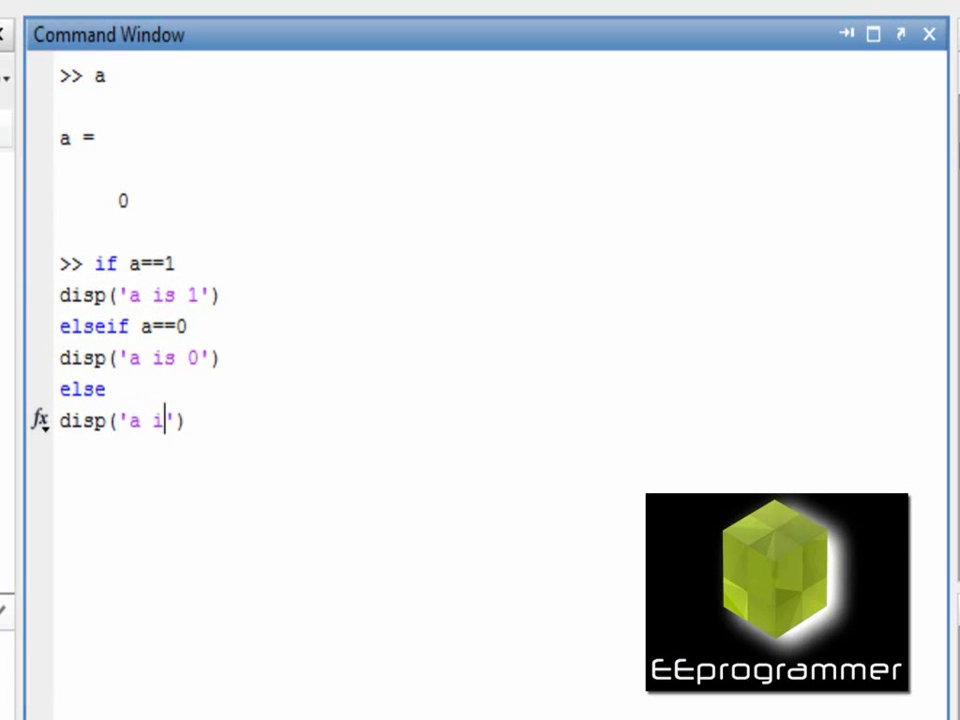
pyautogui.write('s not ')
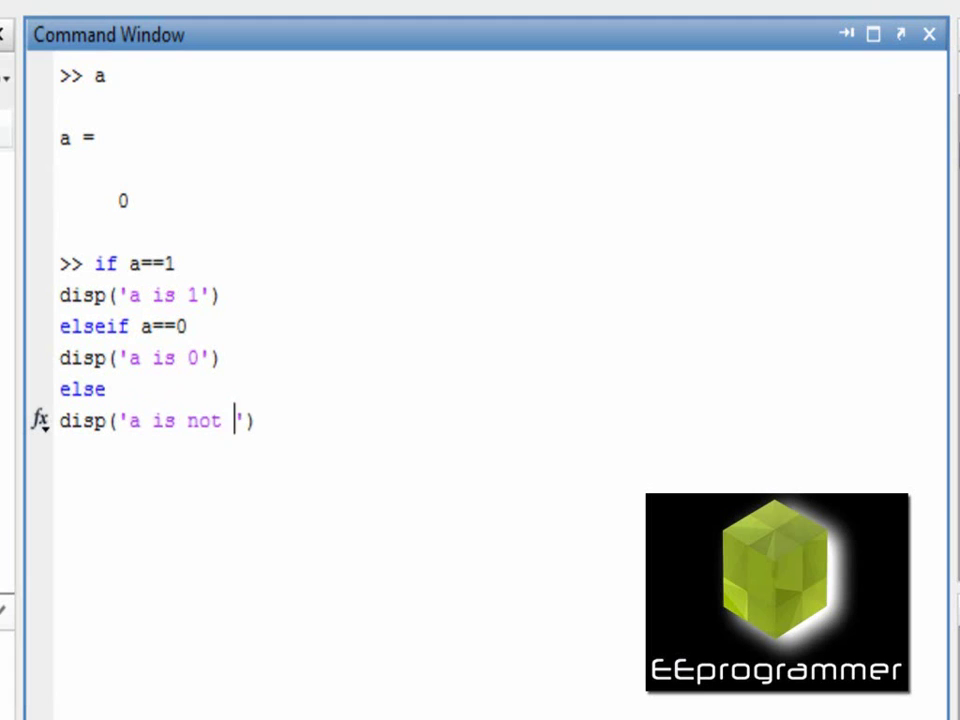
pyautogui.write('0 or ')
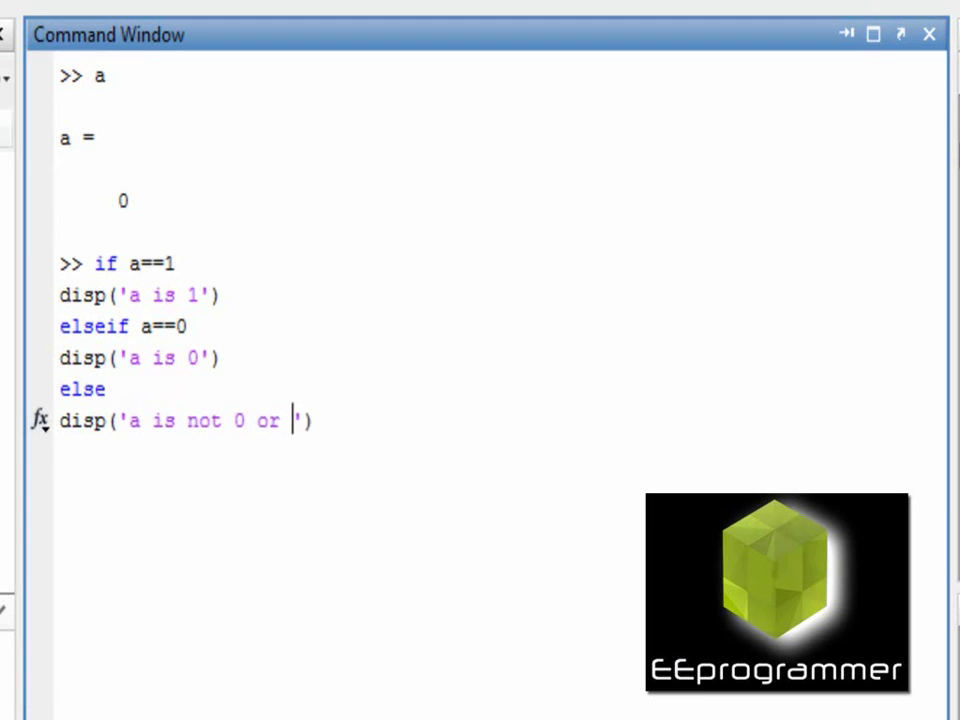
pyautogui.write('1')
pyautogui.press('Return')
pyautogui.write('end')
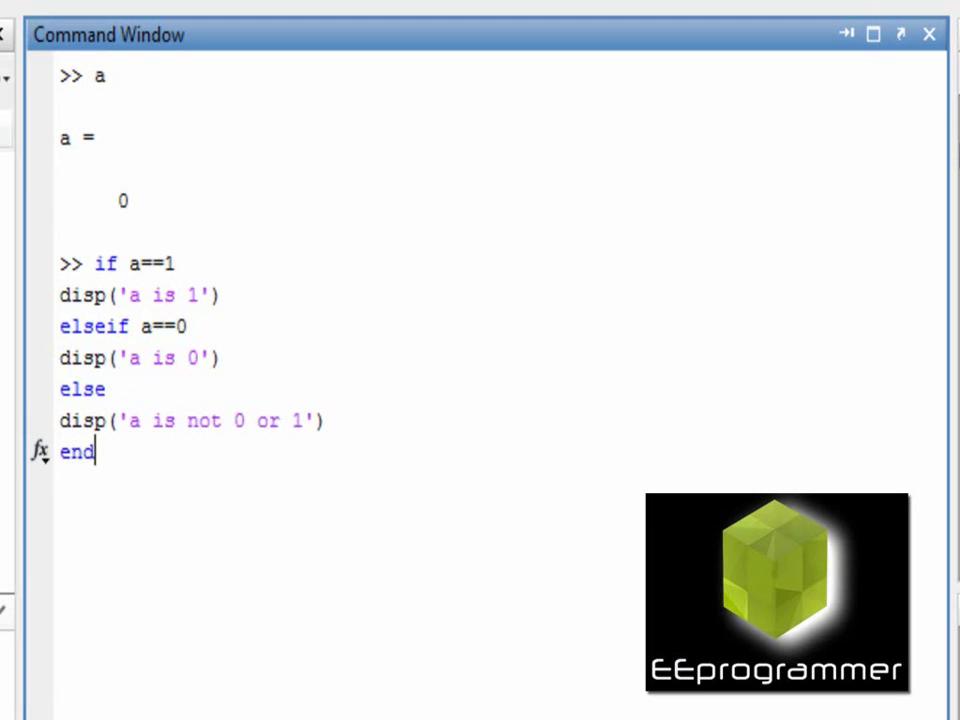
pyautogui.press('Return')
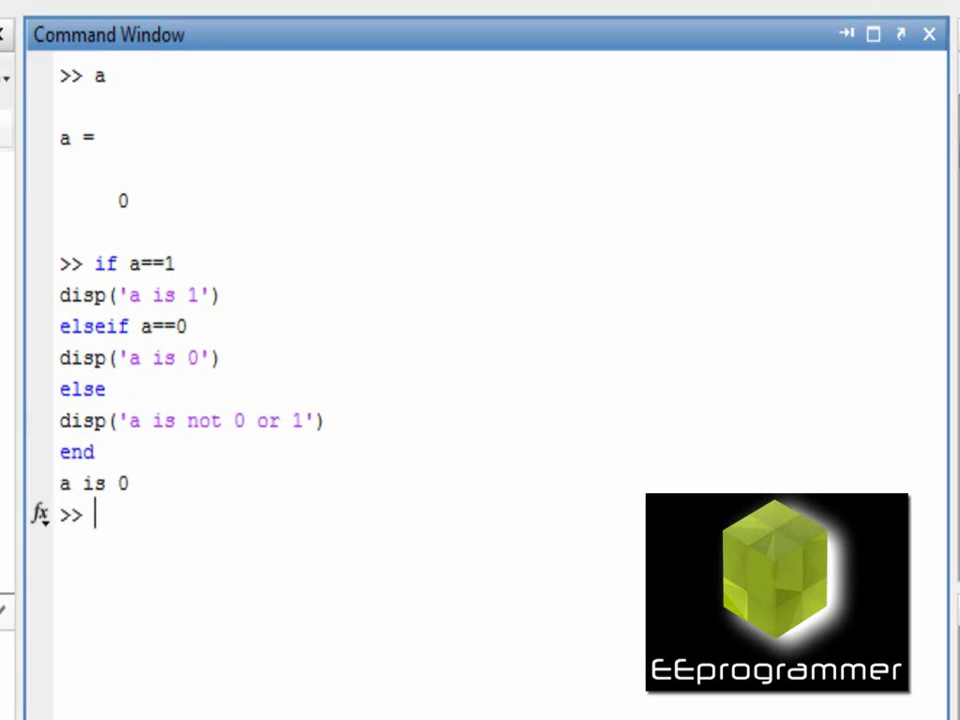
pyautogui.write('clc')
pyautogui.press('Return')
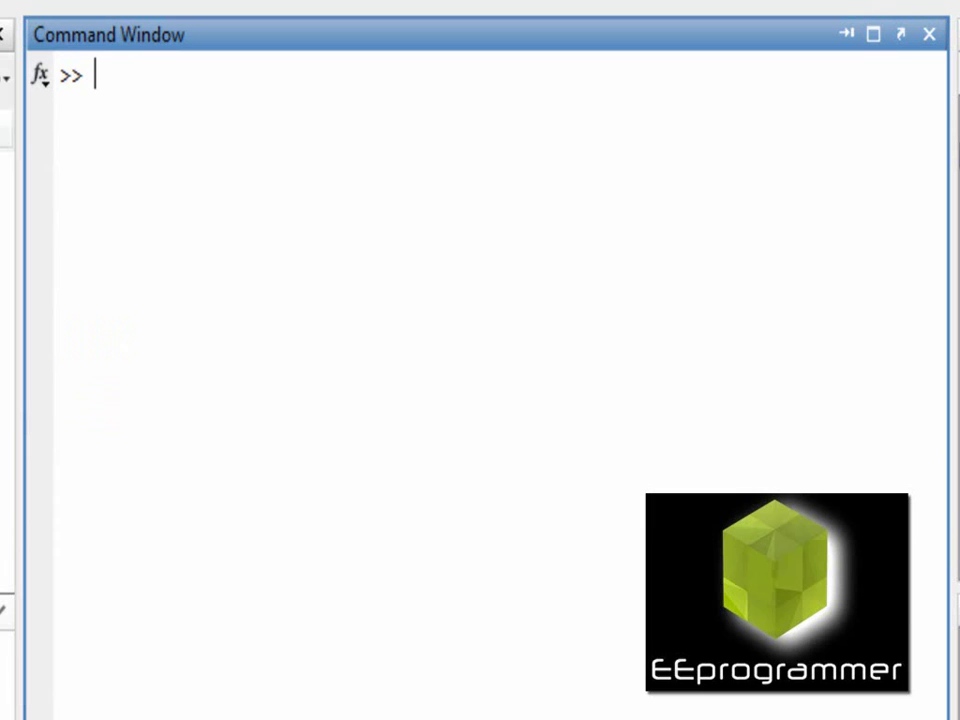
# Set a to 3 and begin an if a==1 block displaying 'a is 1'
pyautogui.write('a = 3')
pyautogui.write(';')
pyautogui.press('Return')
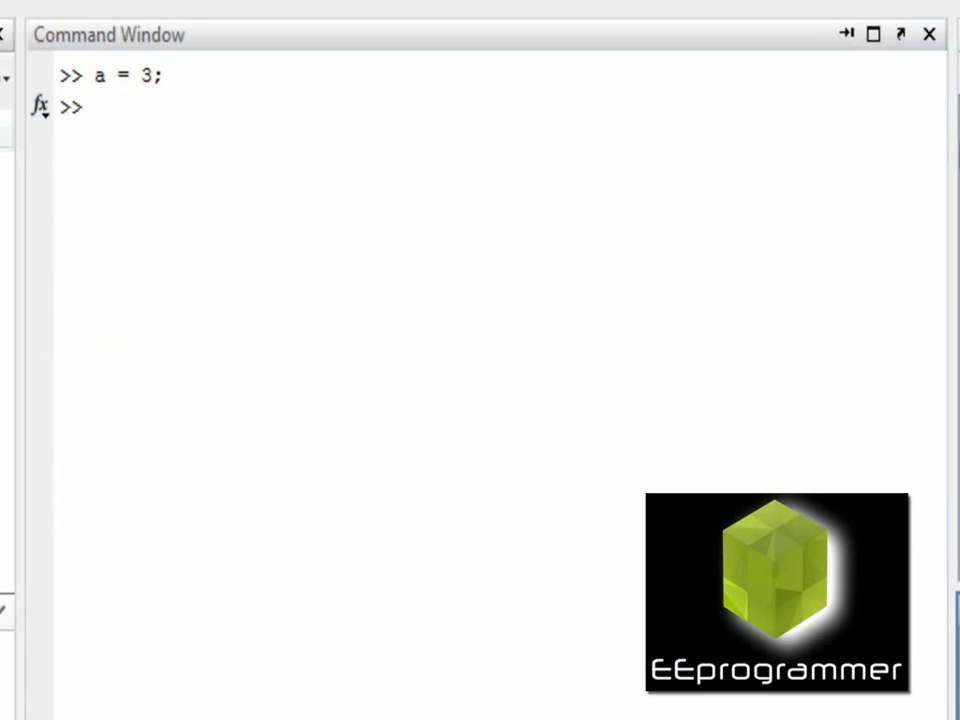
pyautogui.write('if a==1')
pyautogui.press('Return')
pyautogui.write("disp('a is 1')")
pyautogui.press('Return')
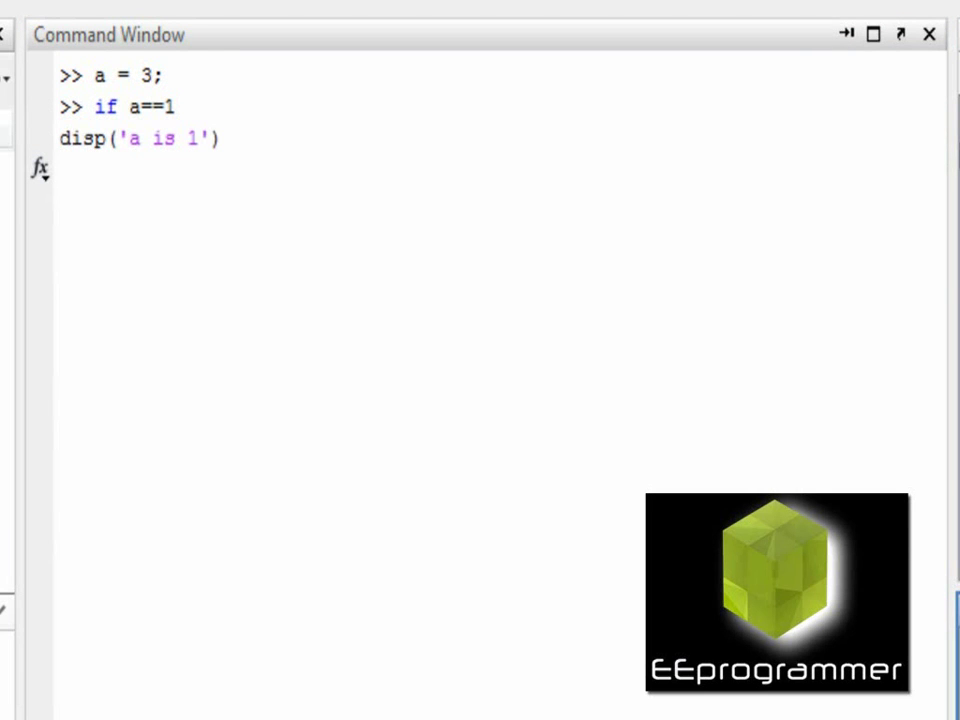
# Add elseif a==0 ('a is 0') and else ('a is not 0 or 1') branches, then end to run it
pyautogui.write('elseif a==0')
pyautogui.press('Return')
pyautogui.write("disp('a is 0')")
pyautogui.press('Return')
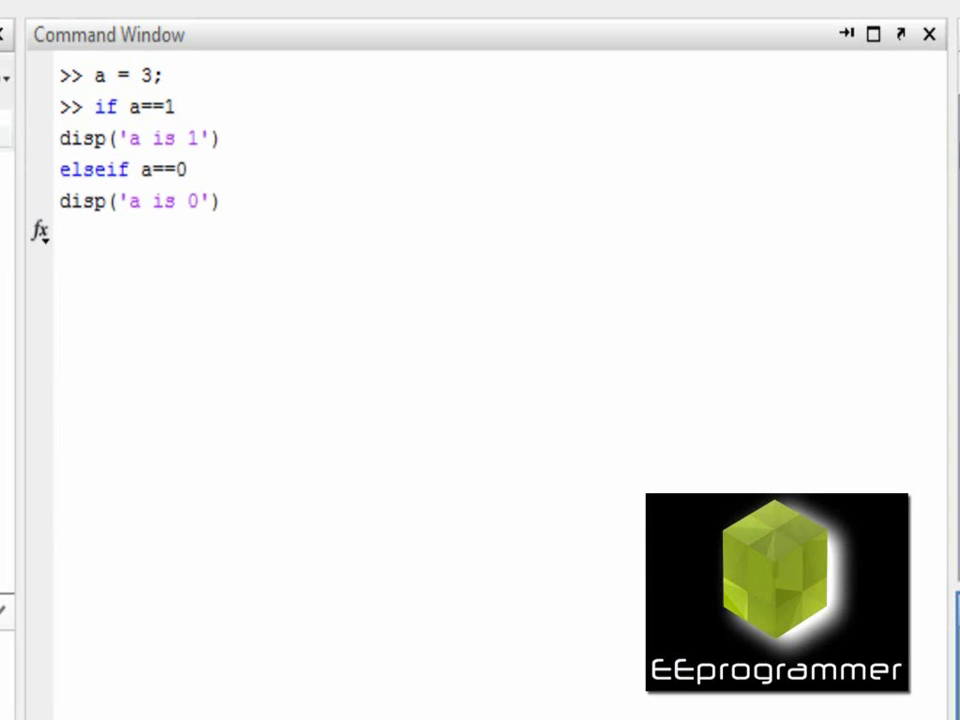
pyautogui.write('else')
pyautogui.press('Return')
pyautogui.write("disp('a is not 0 or 1')")
pyautogui.press('Return')
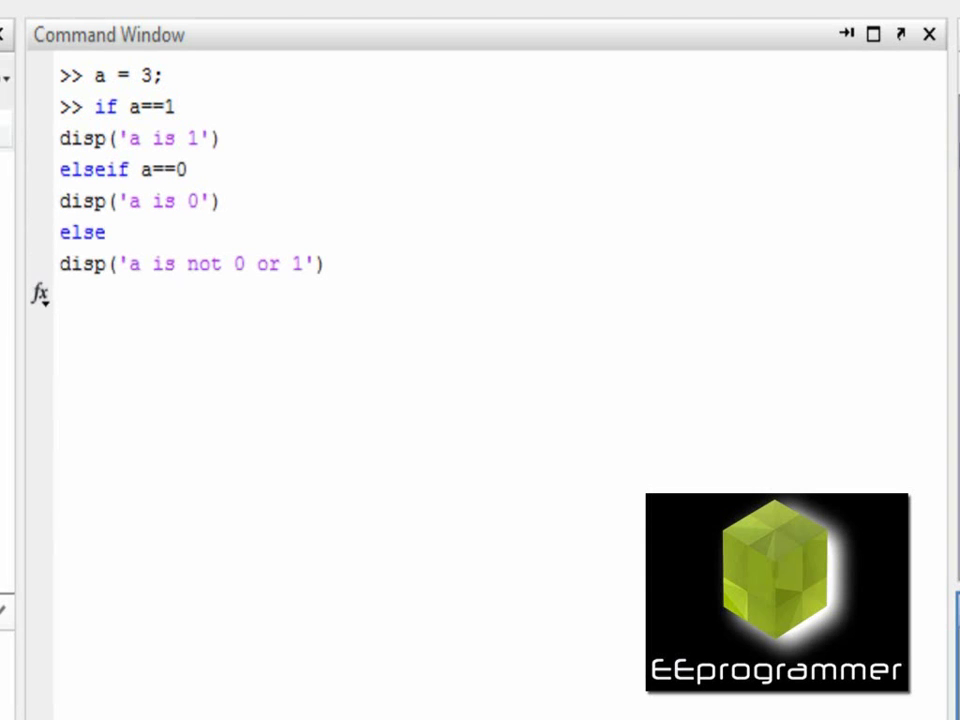
pyautogui.write('end')
pyautogui.press('Return')
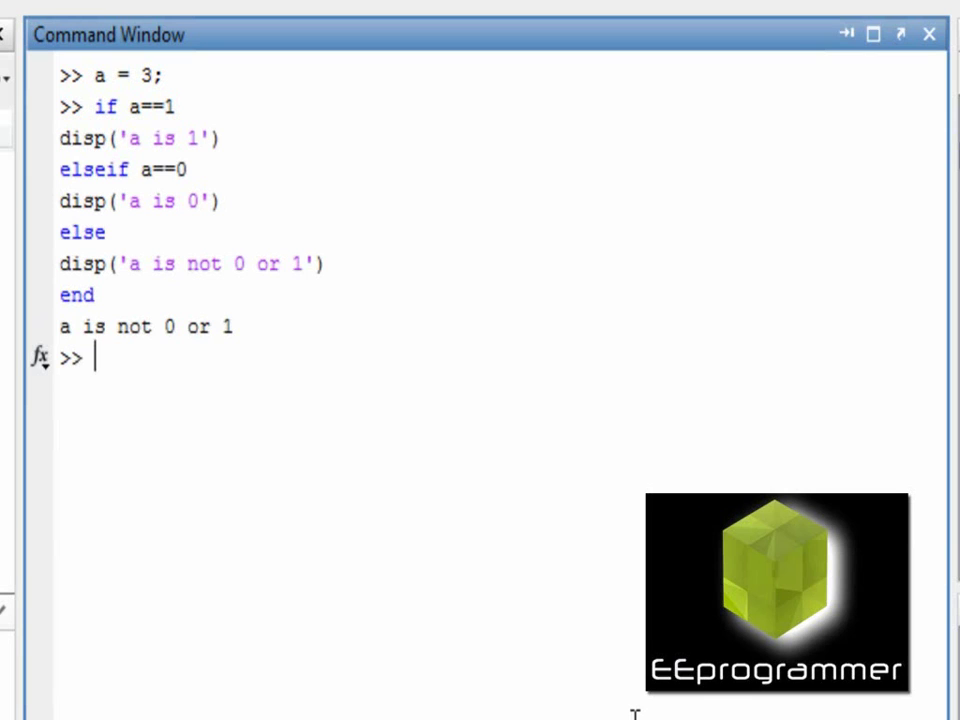
# Clear the Command Window and assign a = 1 with the value echoed
pyautogui.write('clc')
pyautogui.press('Return')
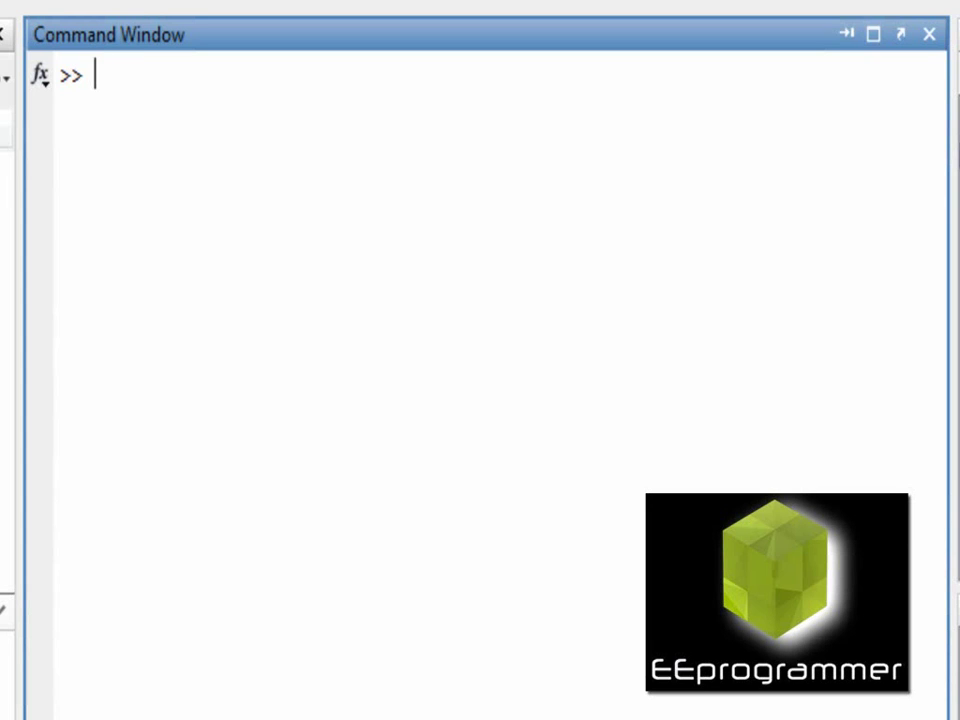
pyautogui.write('a ')
pyautogui.write('= 1')
pyautogui.press('Return')
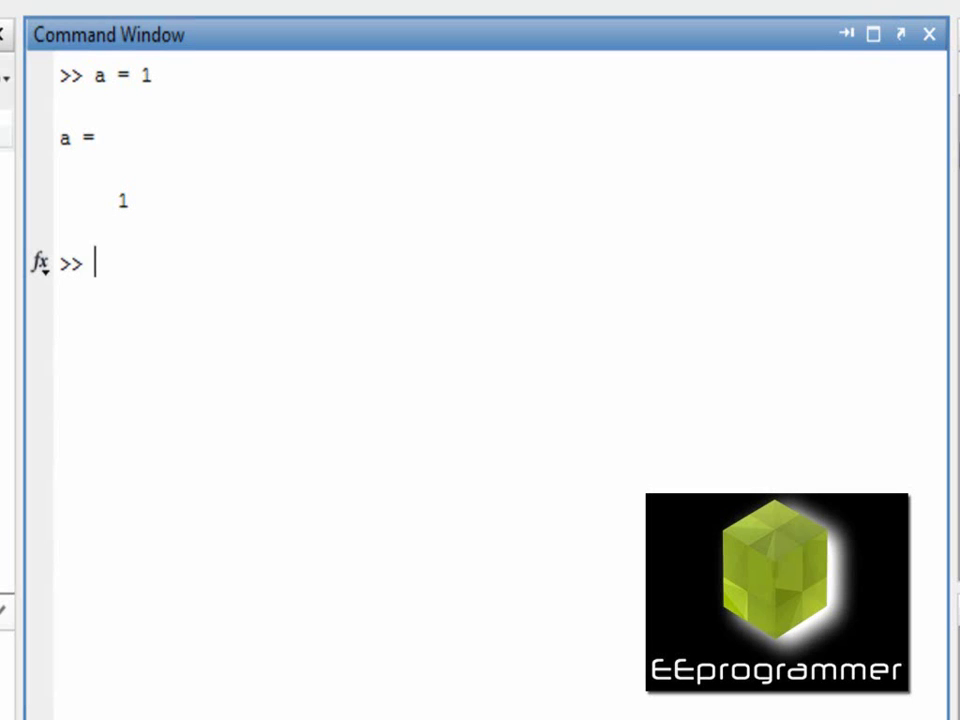
# Start a switch on a with case 1 displaying 'case is one'
pyautogui.write('switch ')
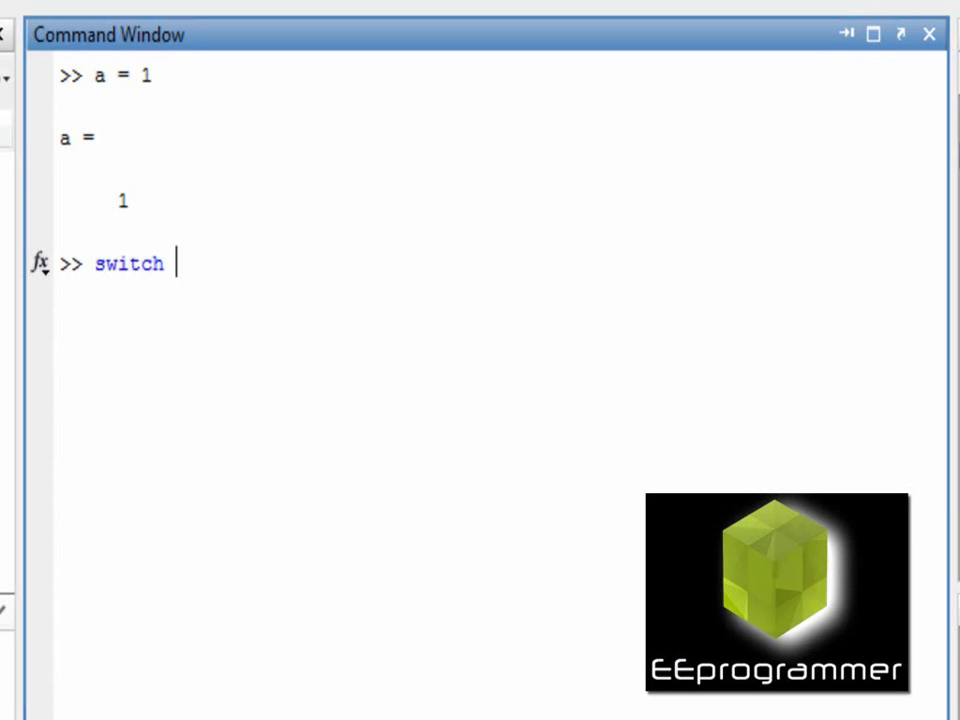
pyautogui.write('a')
pyautogui.press('Return')
pyautogui.write('case')
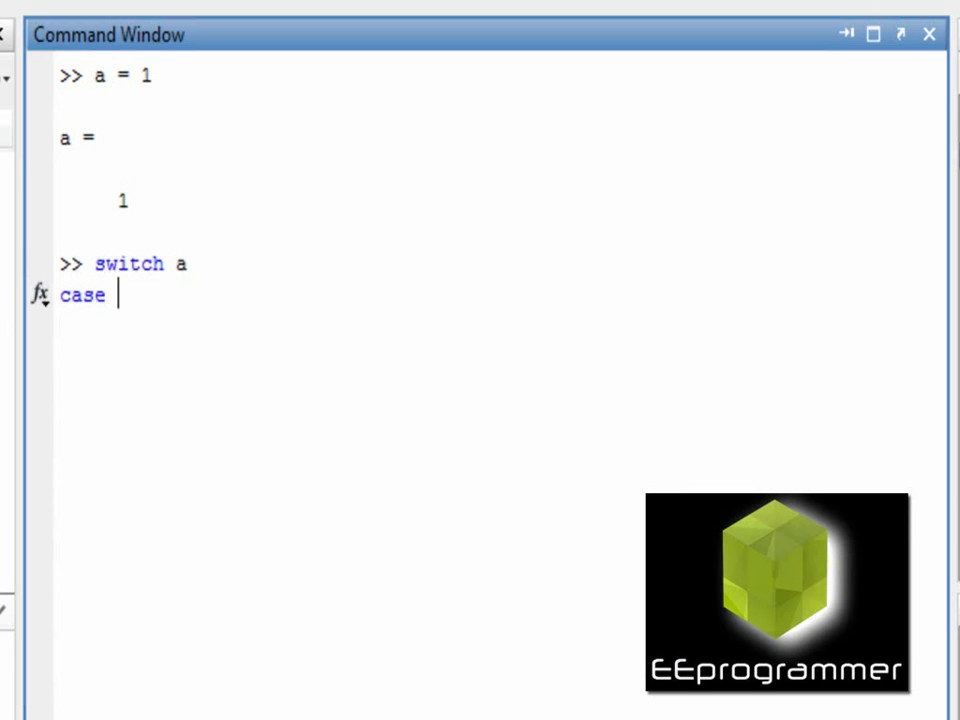
pyautogui.write('1')
pyautogui.press('Return')
pyautogui.write('disp')
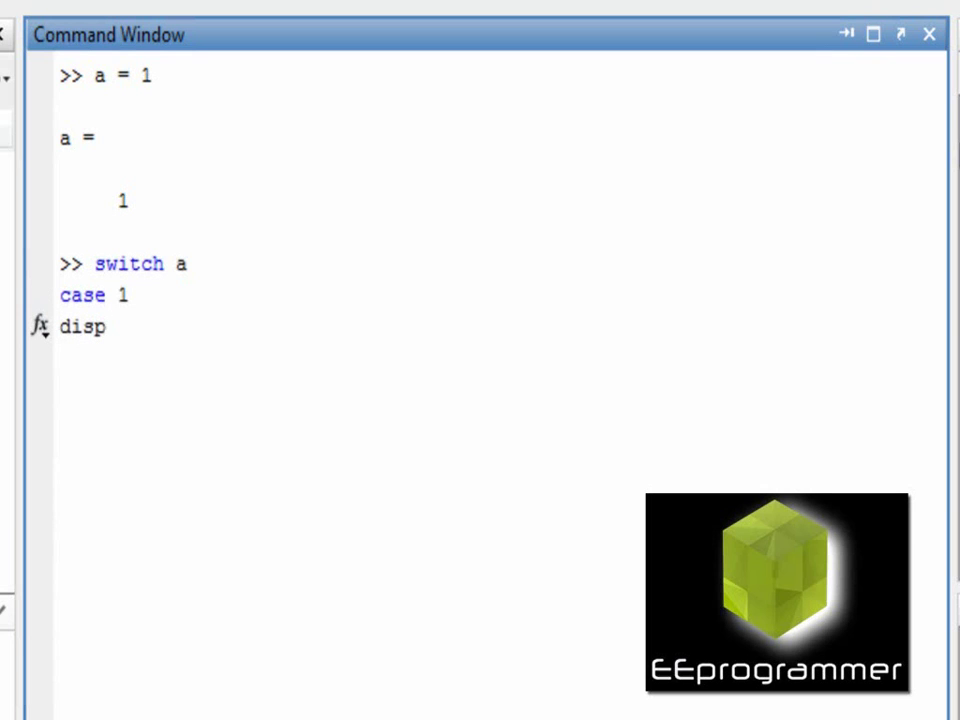
pyautogui.write("('')")
pyautogui.press('Left')
pyautogui.write("''")
pyautogui.press('Left')
pyautogui.write('case is one')
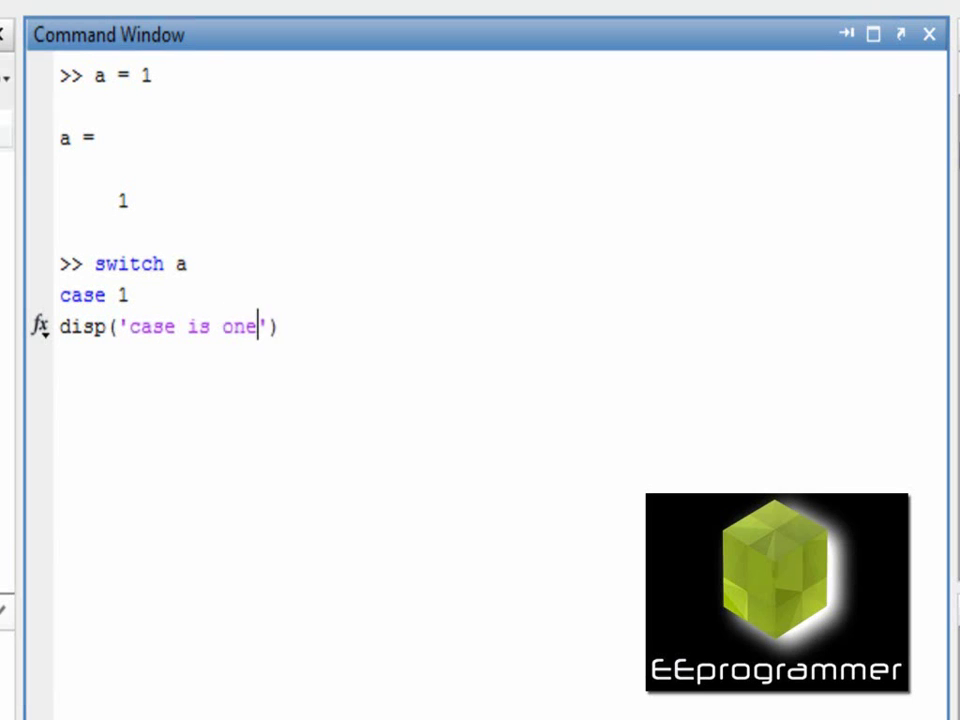
pyautogui.press('Right')
pyautogui.press('Right')
pyautogui.press('Return')
# Add case 2 displaying 'case is two'
pyautogui.write('case')
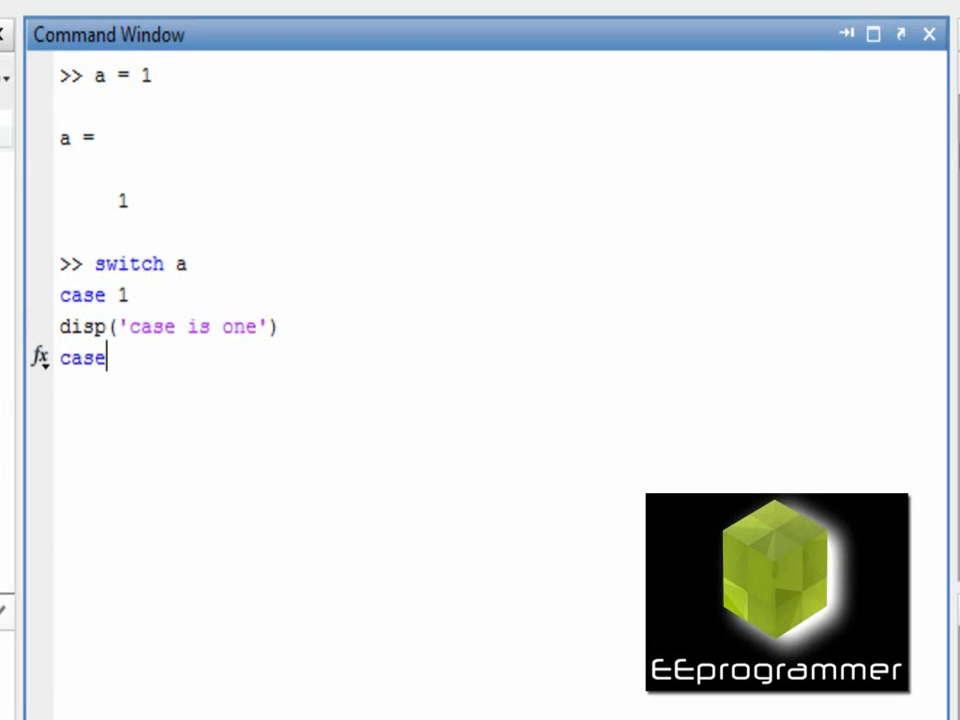
pyautogui.write(' 2')
pyautogui.press('Return')
pyautogui.write('disp')
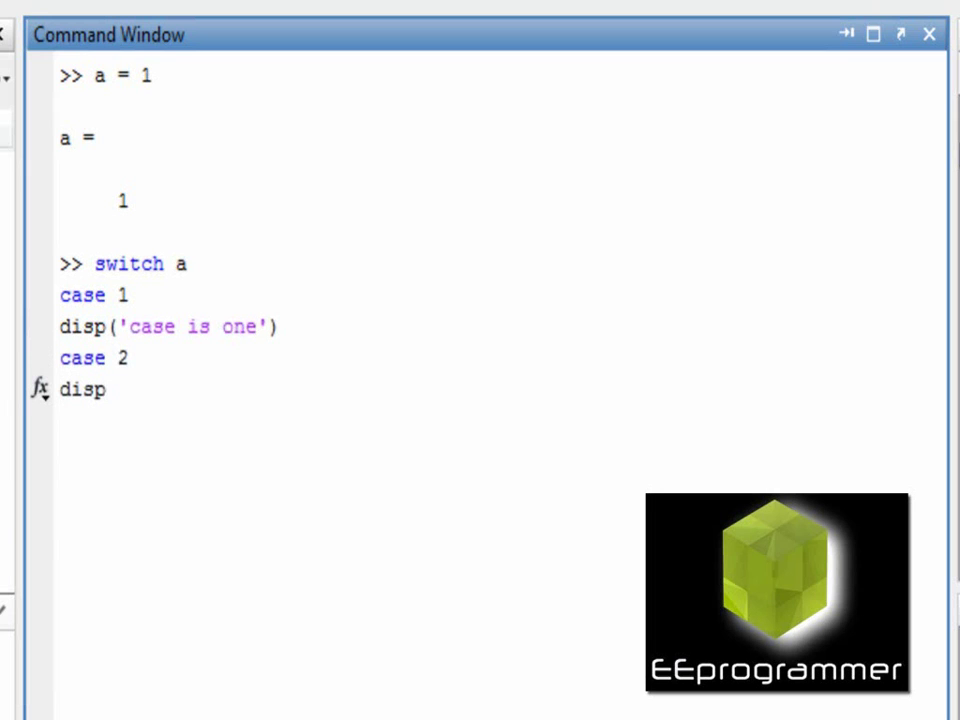
pyautogui.write("('')")
pyautogui.press('Left')
pyautogui.write("''")
pyautogui.press('Left')
pyautogui.write('case is two')
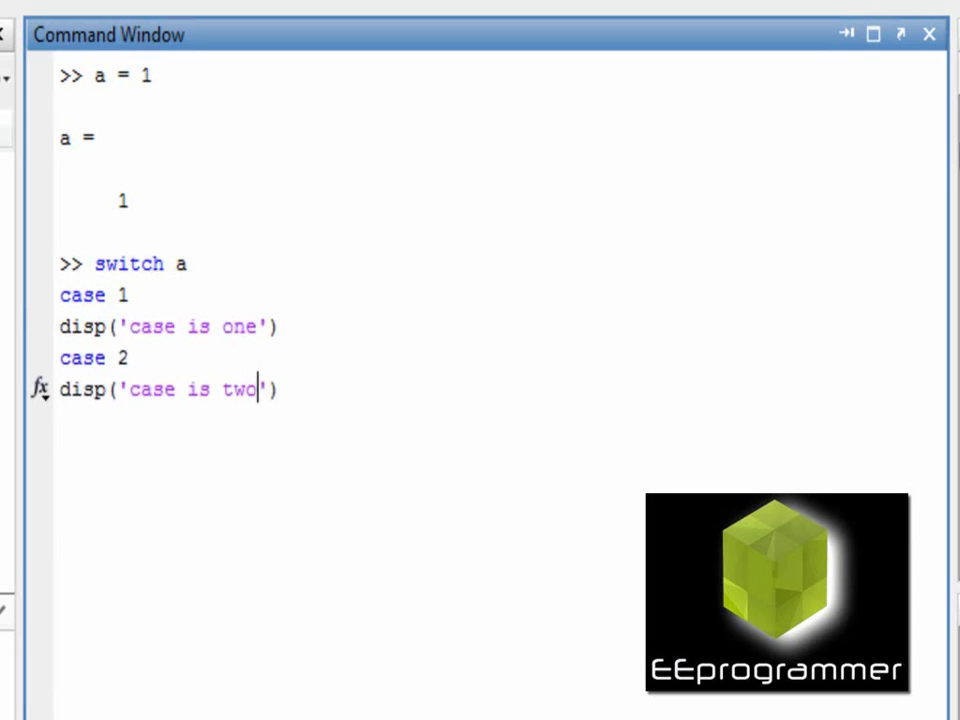
pyautogui.press('End')
pyautogui.press('Return')
# Add an otherwise branch displaying 'a is not 1 and 2' and end the switch, printing 'case is one'
pyautogui.write('ot')
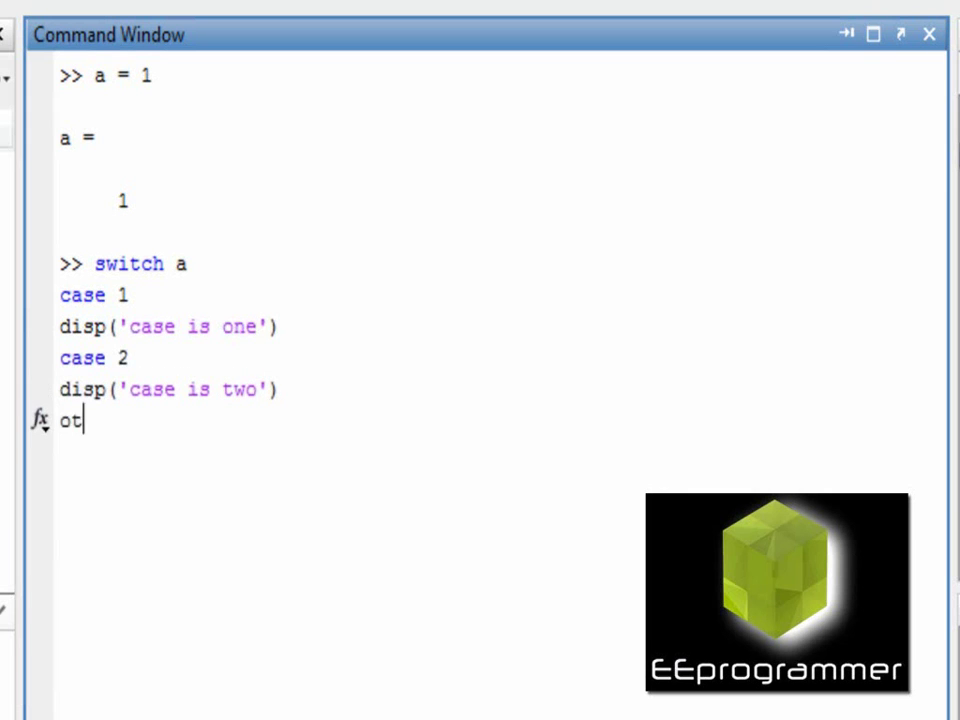
pyautogui.write('herwis')
pyautogui.press('BackSpace')
pyautogui.write('wis')
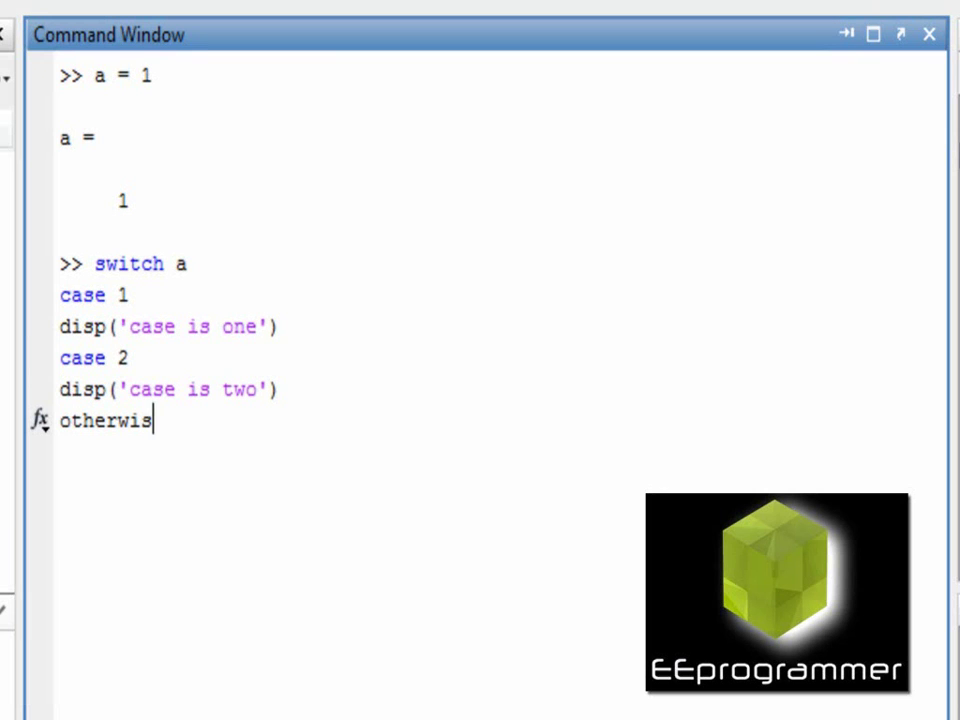
pyautogui.write('e')
pyautogui.press('Return')
pyautogui.write('disp')
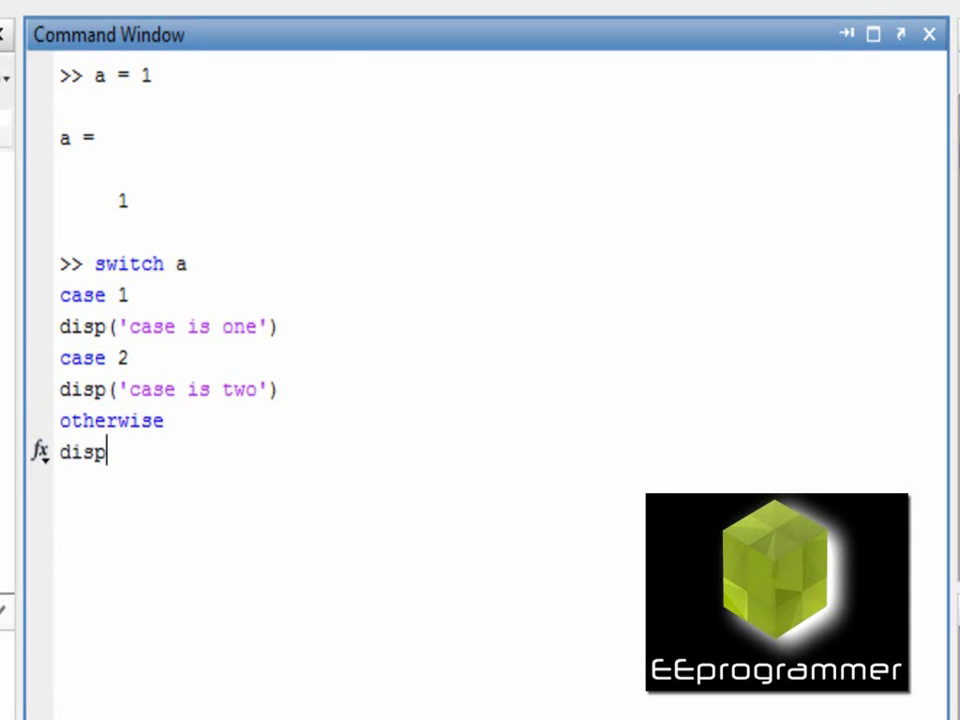
pyautogui.write('()')
pyautogui.press('Left')
pyautogui.write("''")
pyautogui.press('Left')
pyautogui.write('a')
pyautogui.write(' is not 1')
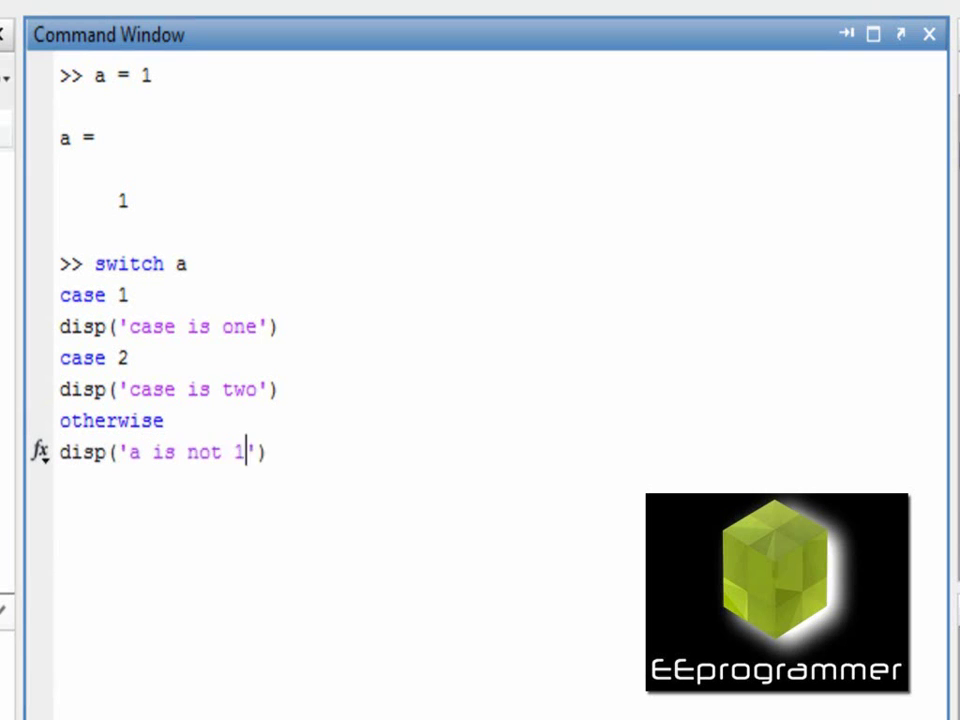
pyautogui.write(' and 2')
pyautogui.press('Right')
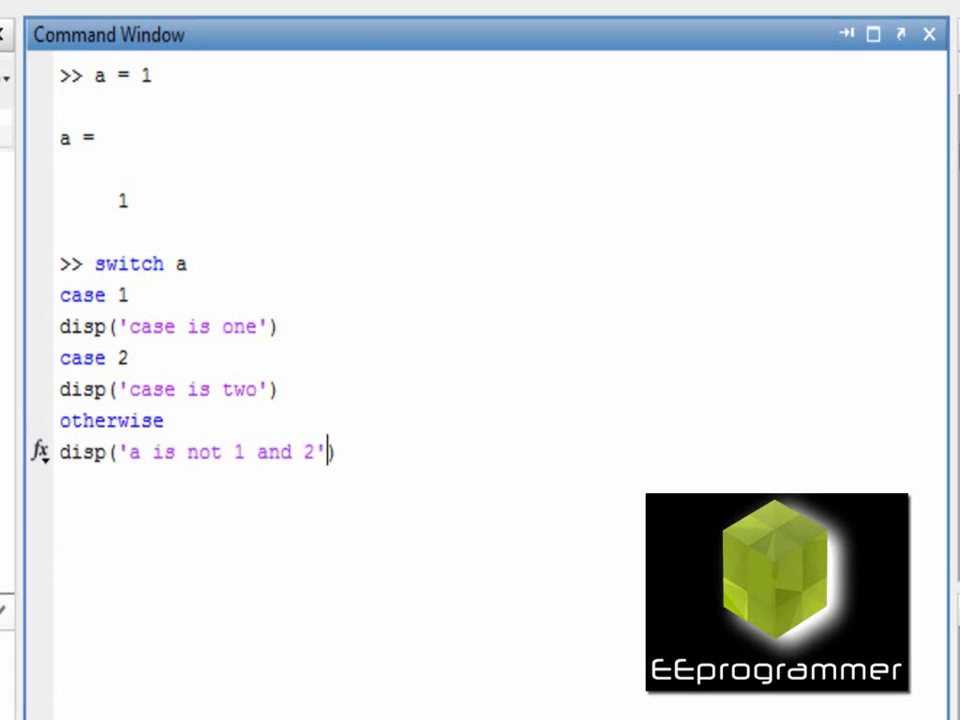
pyautogui.press('Right')
pyautogui.press('Return')
pyautogui.write('e')
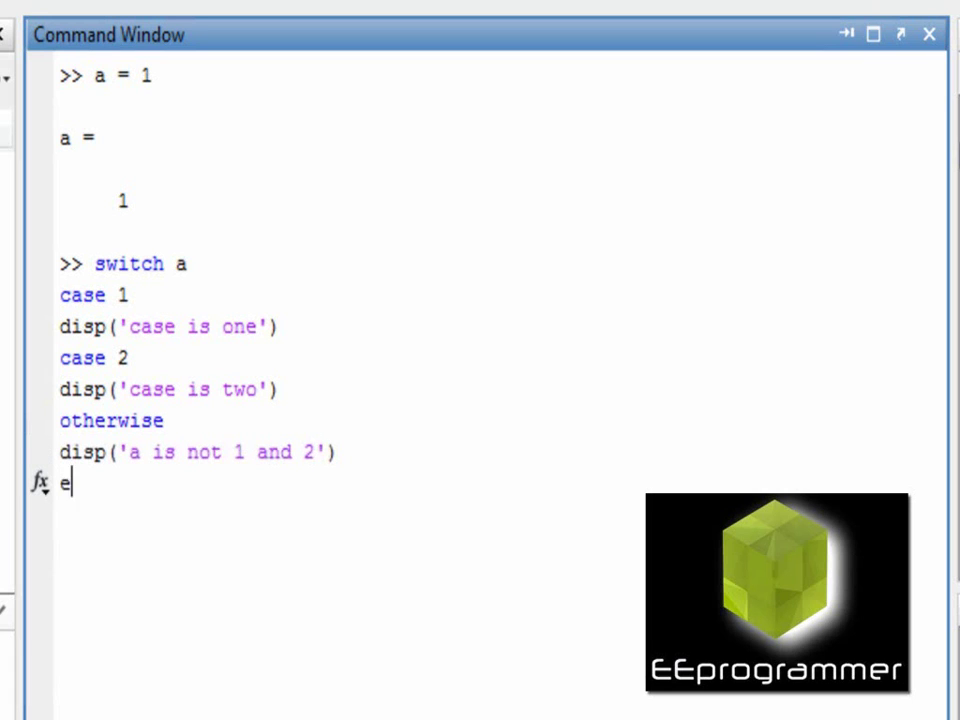
pyautogui.write('nd')
pyautogui.press('Return')
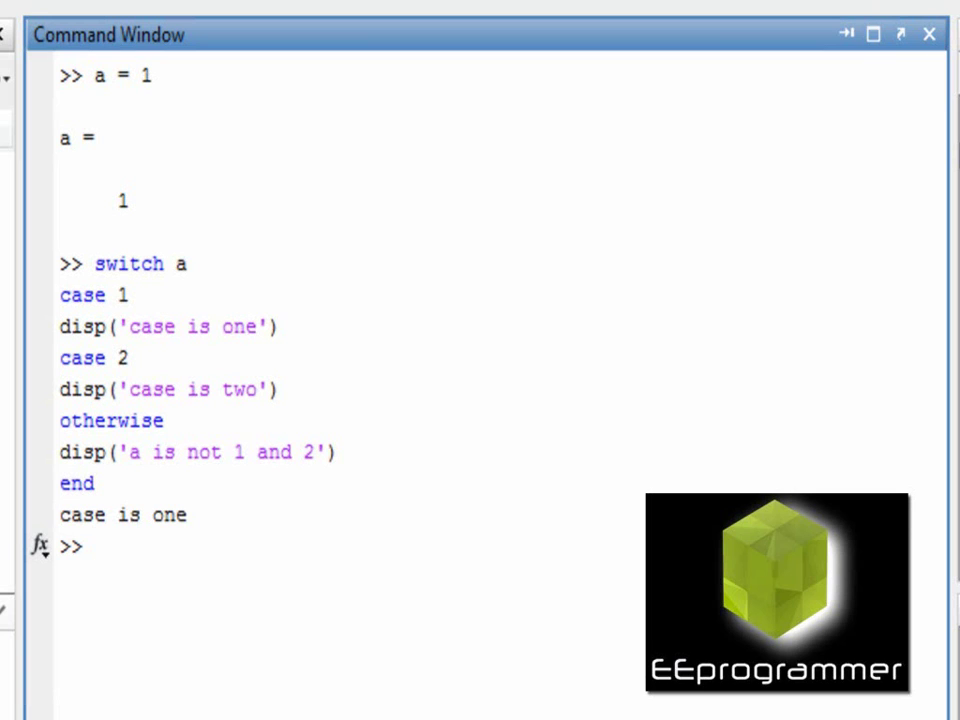
# Clear the window, set a to 4, and start the switch with case 1 showing 'case is one'
pyautogui.write('clc')
pyautogui.press('Return')
pyautogui.write('a = 4')
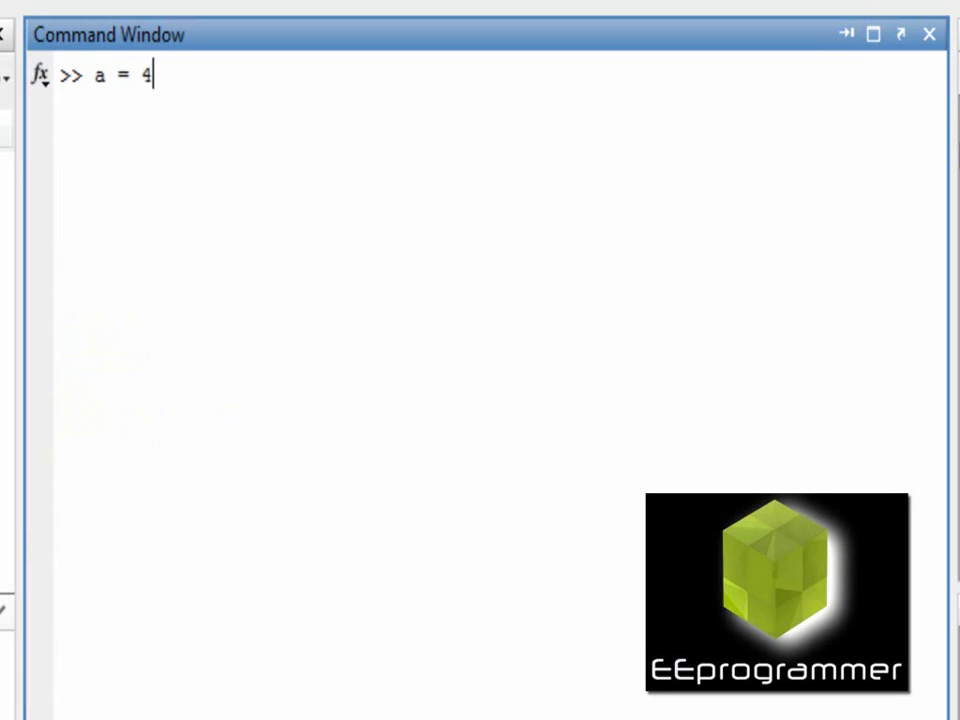
pyautogui.press('Return')
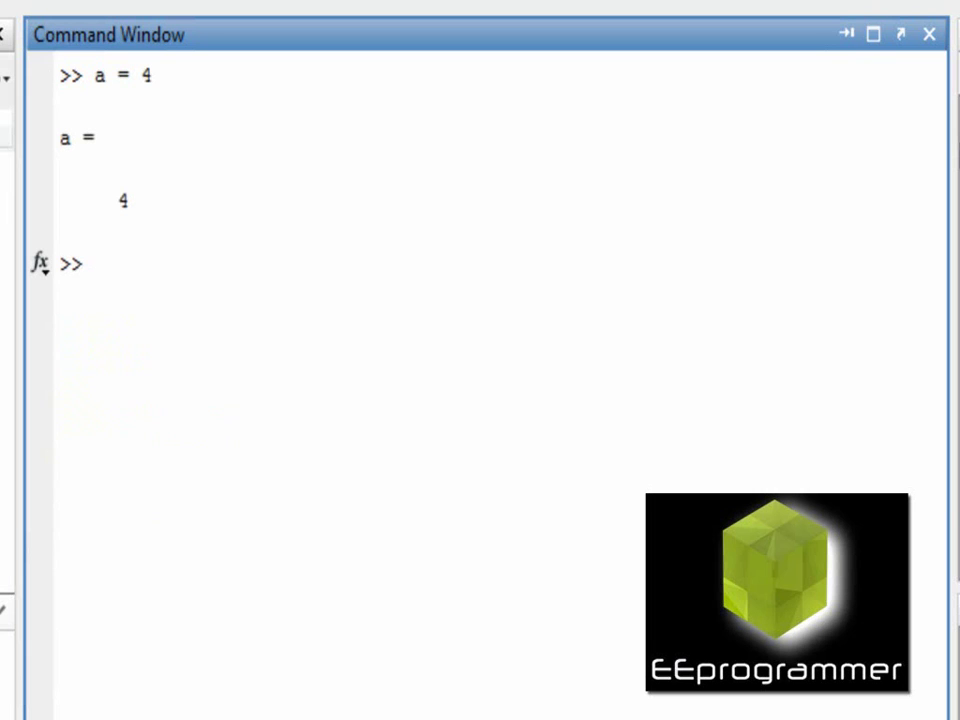
pyautogui.write('switch a')
pyautogui.press('Return')
pyautogui.write('case 1')
pyautogui.press('Return')
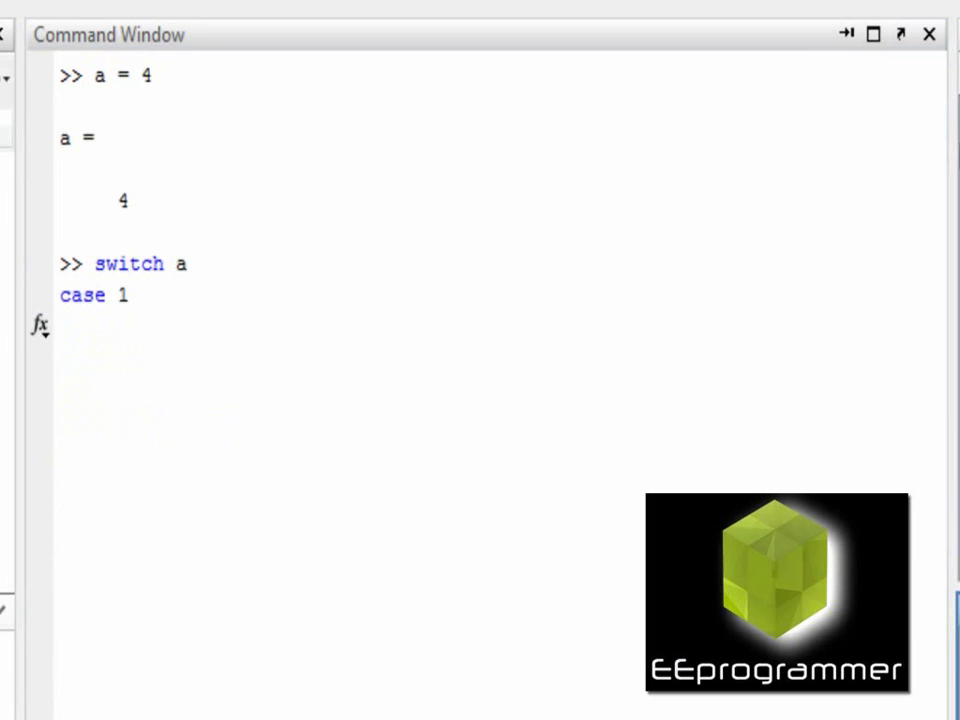
pyautogui.write("disp('case is one')")
pyautogui.press('Return')
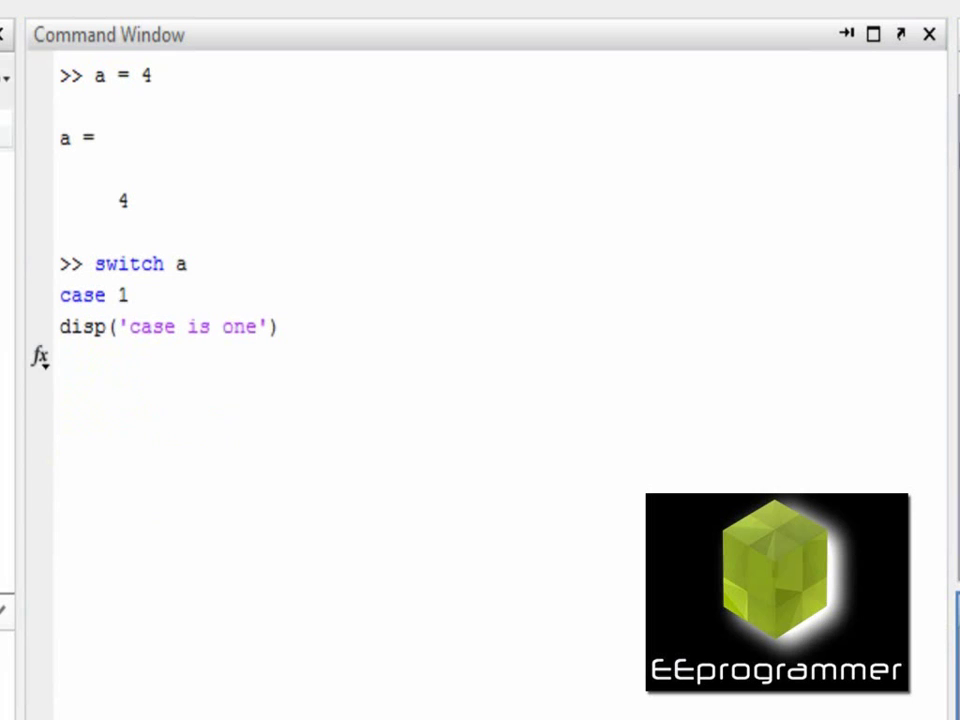
# Add case 2 ('case is two') and otherwise ('a is not 1 and 2'), then end to run it
pyautogui.write('case 2')
pyautogui.press('Return')
pyautogui.write("disp('case is two')")
pyautogui.press('Return')
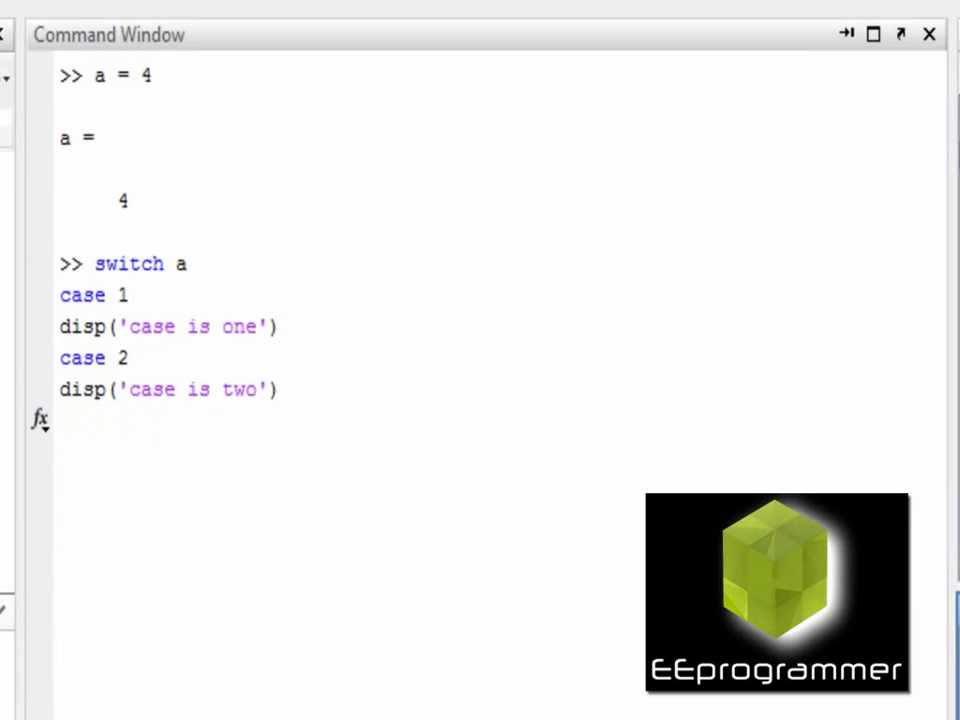
pyautogui.write('otherwise')
pyautogui.press('Return')
pyautogui.write("disp('a is not 1 and 2')")
pyautogui.press('Return')
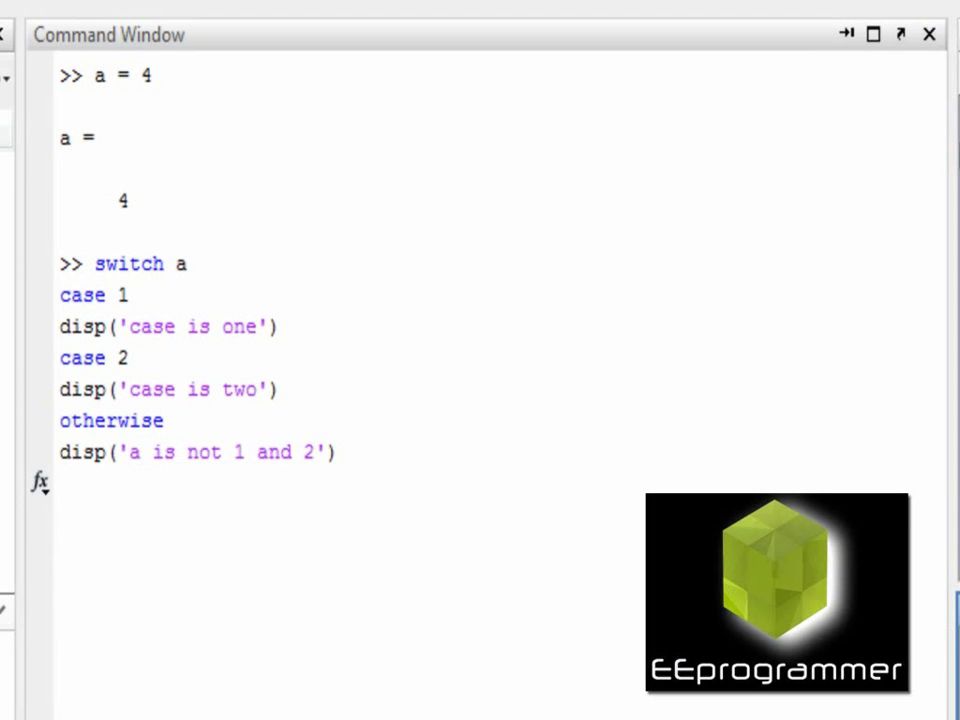
pyautogui.write('end')
pyautogui.press('Return')
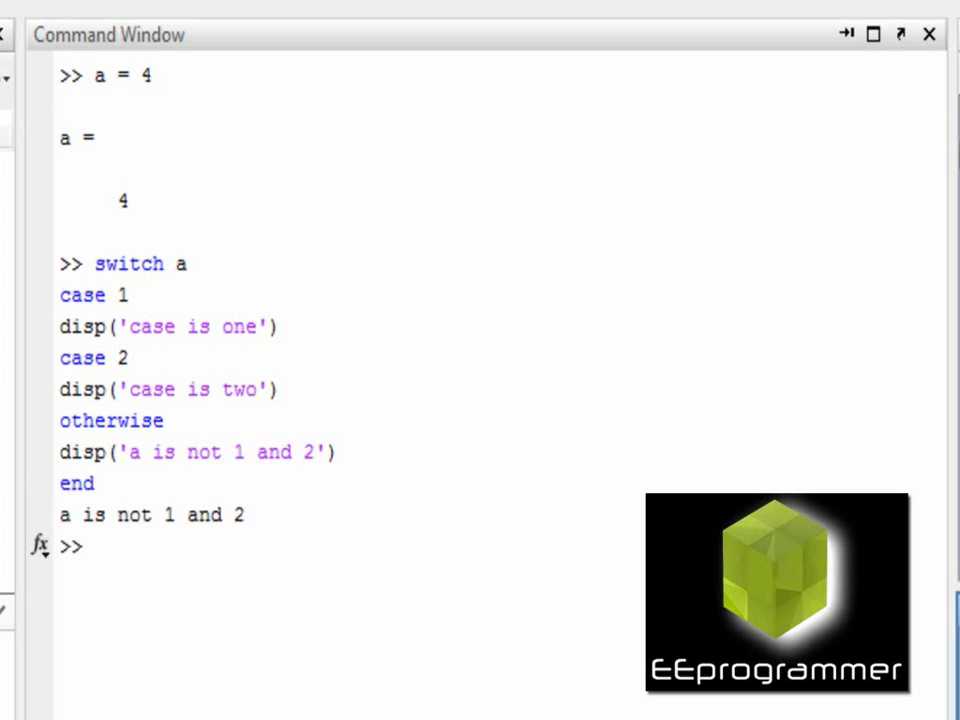